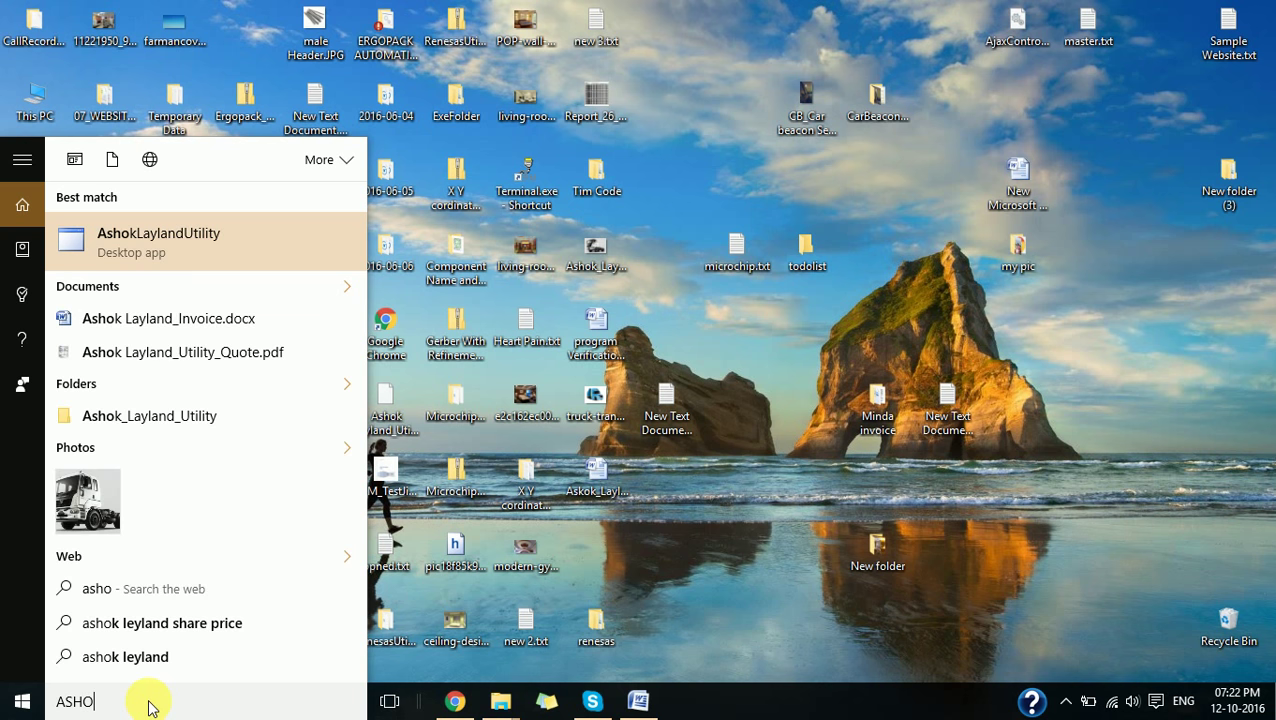
Step: Launch AshokLaylandUtility and dismiss the COM port and previous-day report messages
{"action": "left_click", "coordinate": [177, 240]}
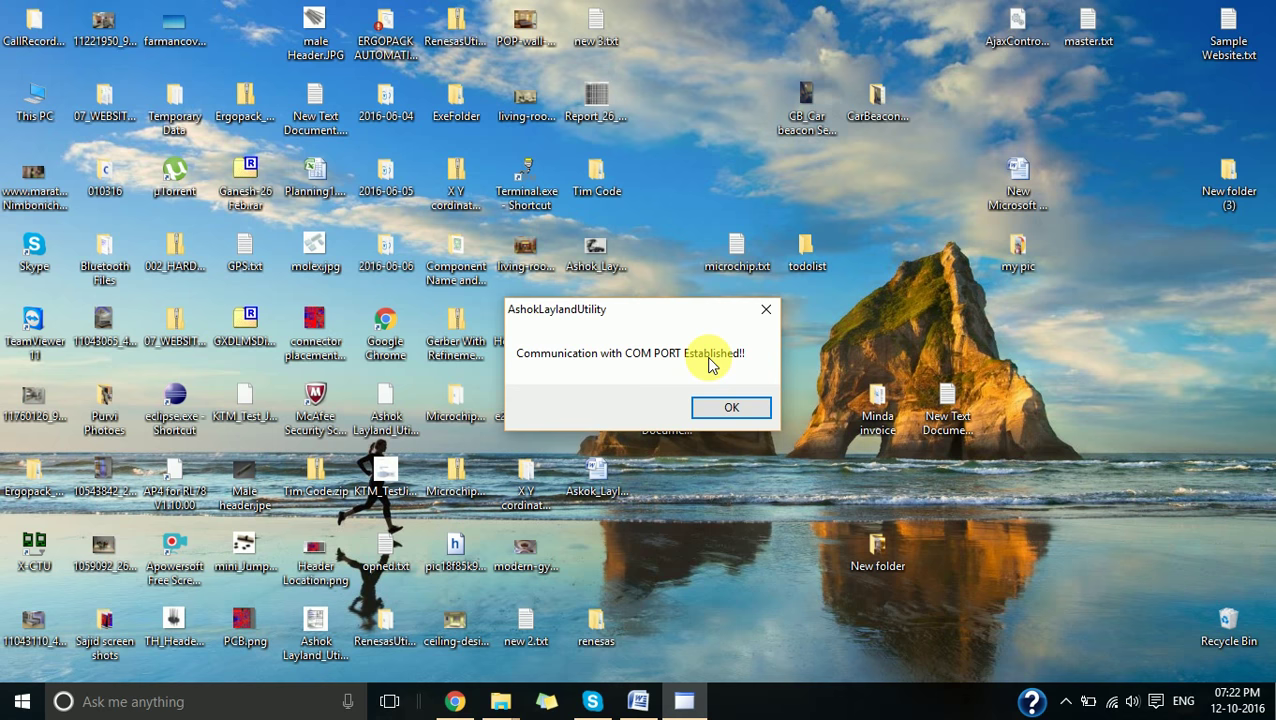
{"action": "left_click", "coordinate": [731, 409]}
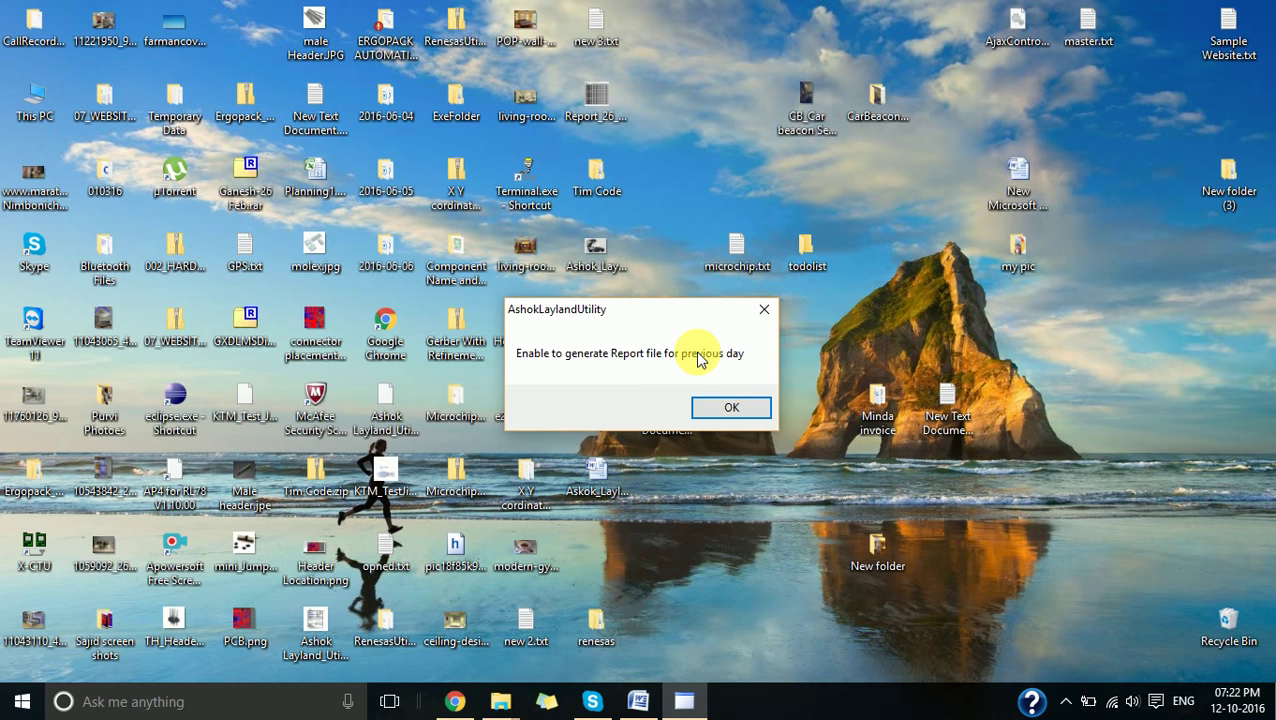
{"action": "left_click", "coordinate": [726, 414]}
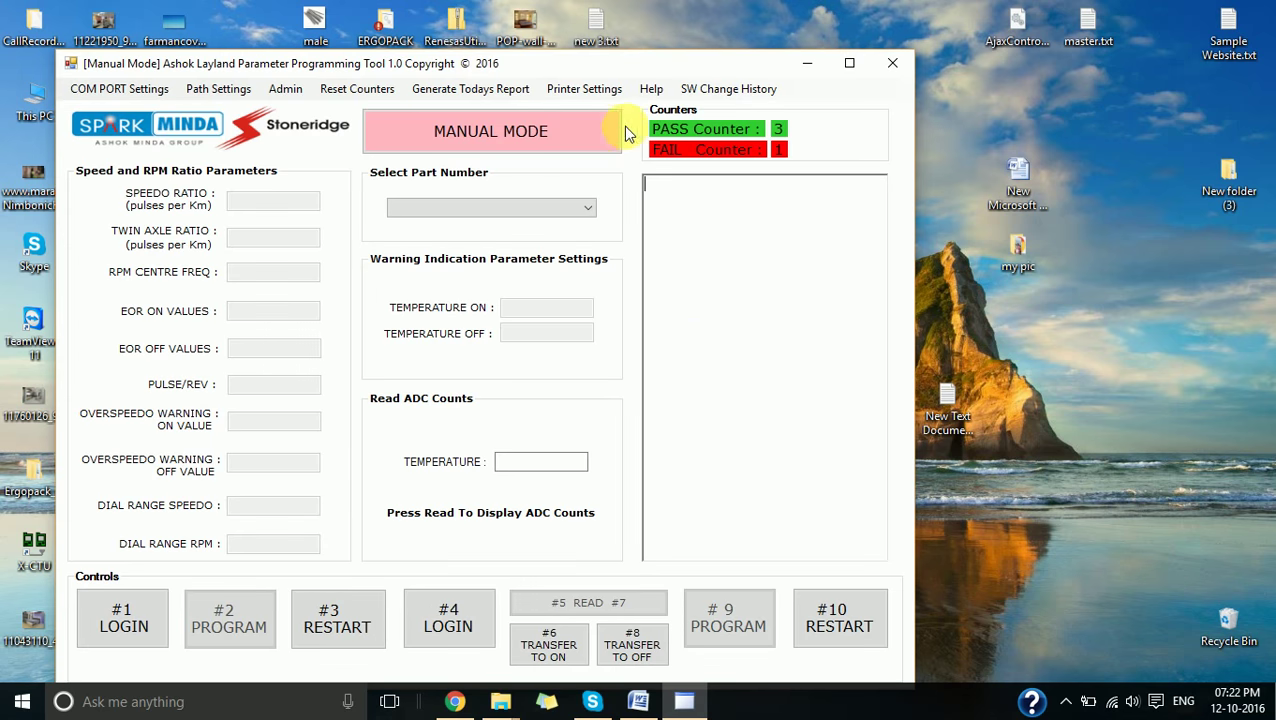
Step: Choose COM10 as the cluster COM port, save it, acknowledge the restart notice, and close settings
{"action": "left_click_drag", "start_coordinate": [624, 72], "coordinate": [655, 40]}
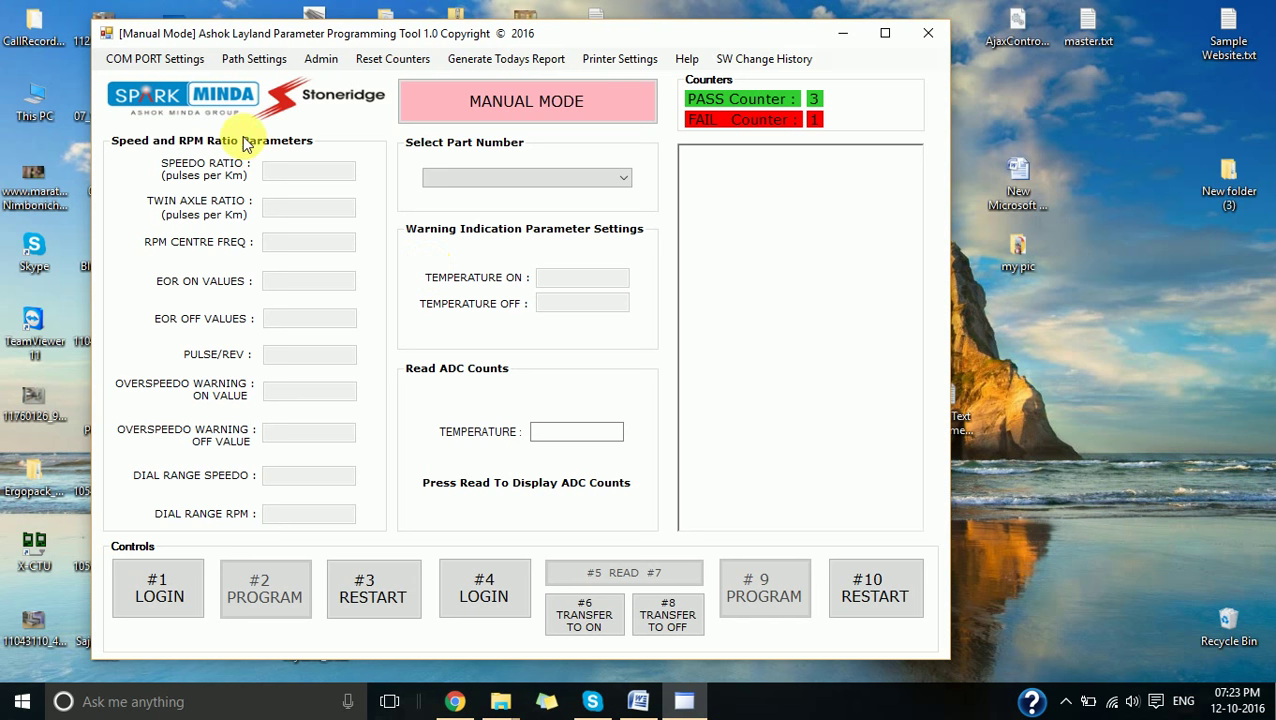
{"action": "left_click", "coordinate": [158, 63]}
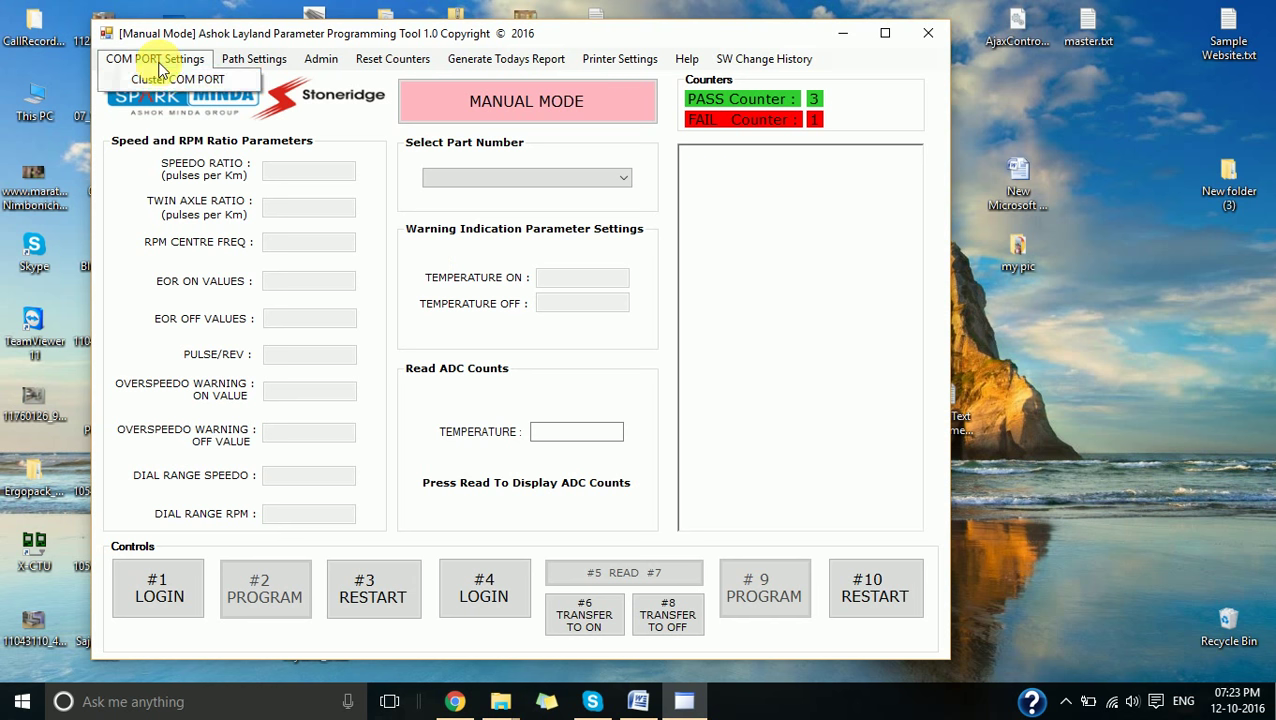
{"action": "left_click", "coordinate": [161, 80]}
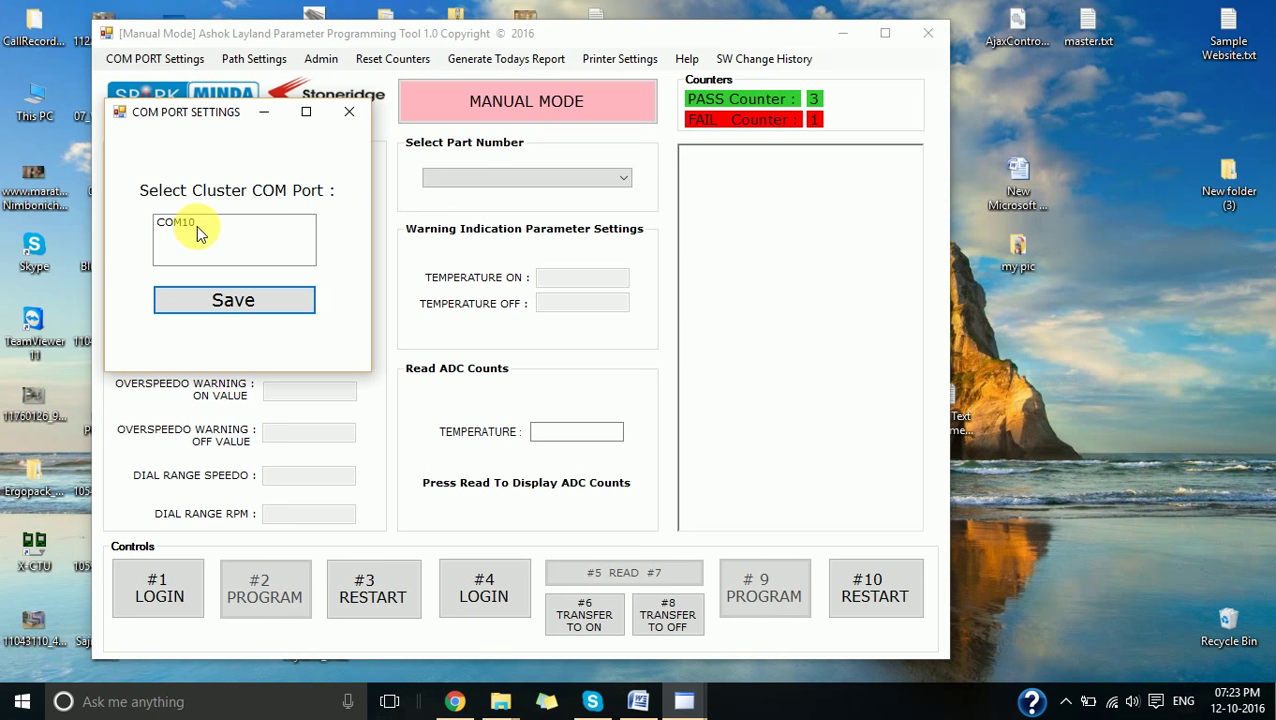
{"action": "left_click", "coordinate": [195, 225]}
{"action": "left_click_drag", "start_coordinate": [200, 118], "coordinate": [302, 164]}
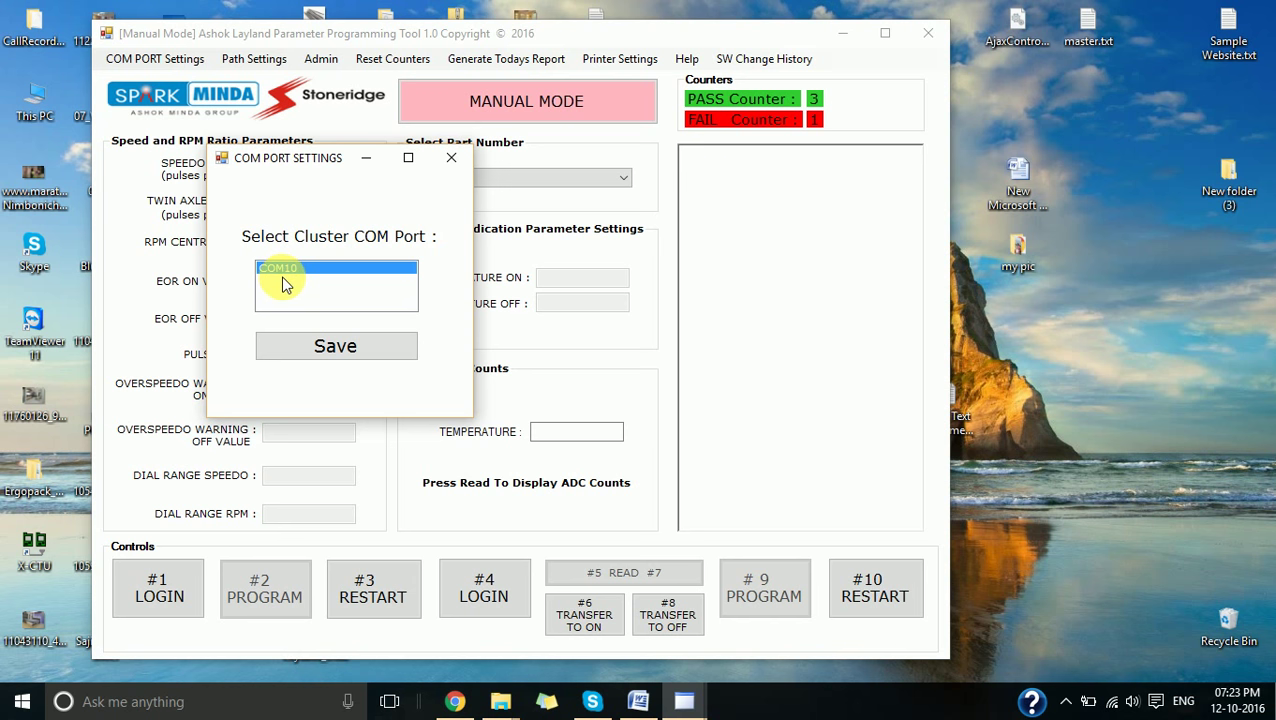
{"action": "left_click", "coordinate": [322, 347]}
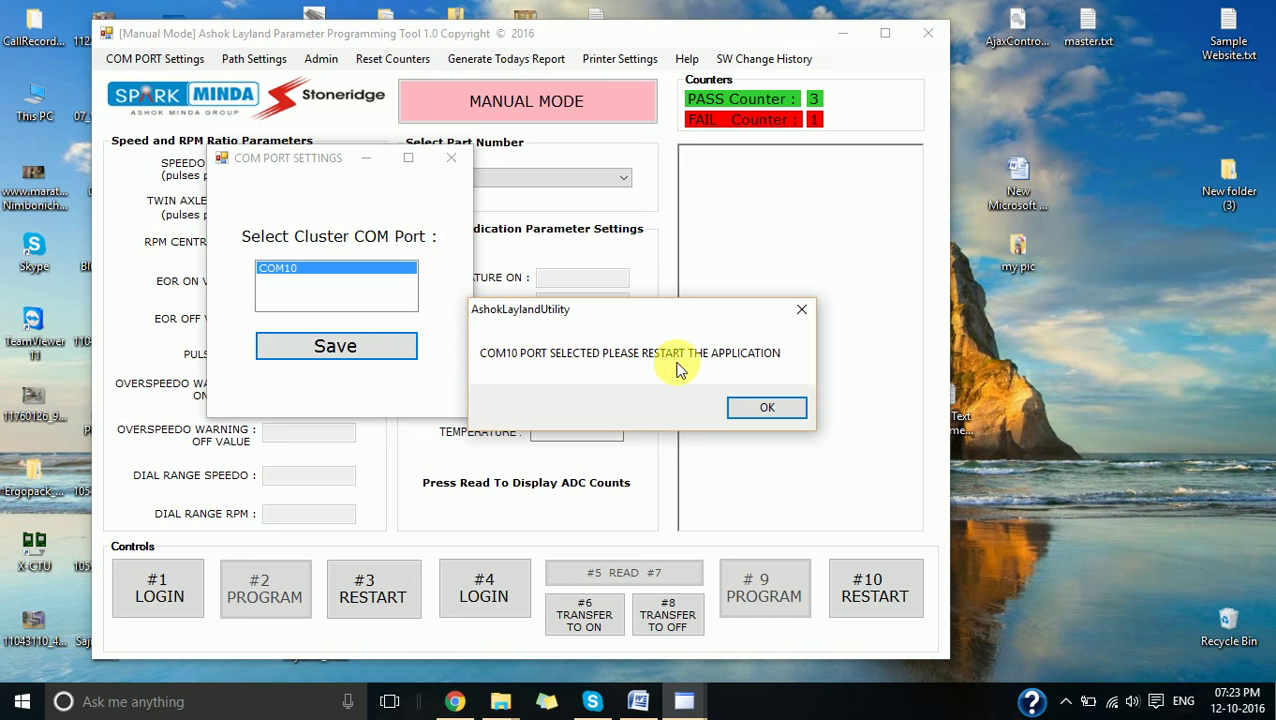
{"action": "left_click", "coordinate": [767, 407]}
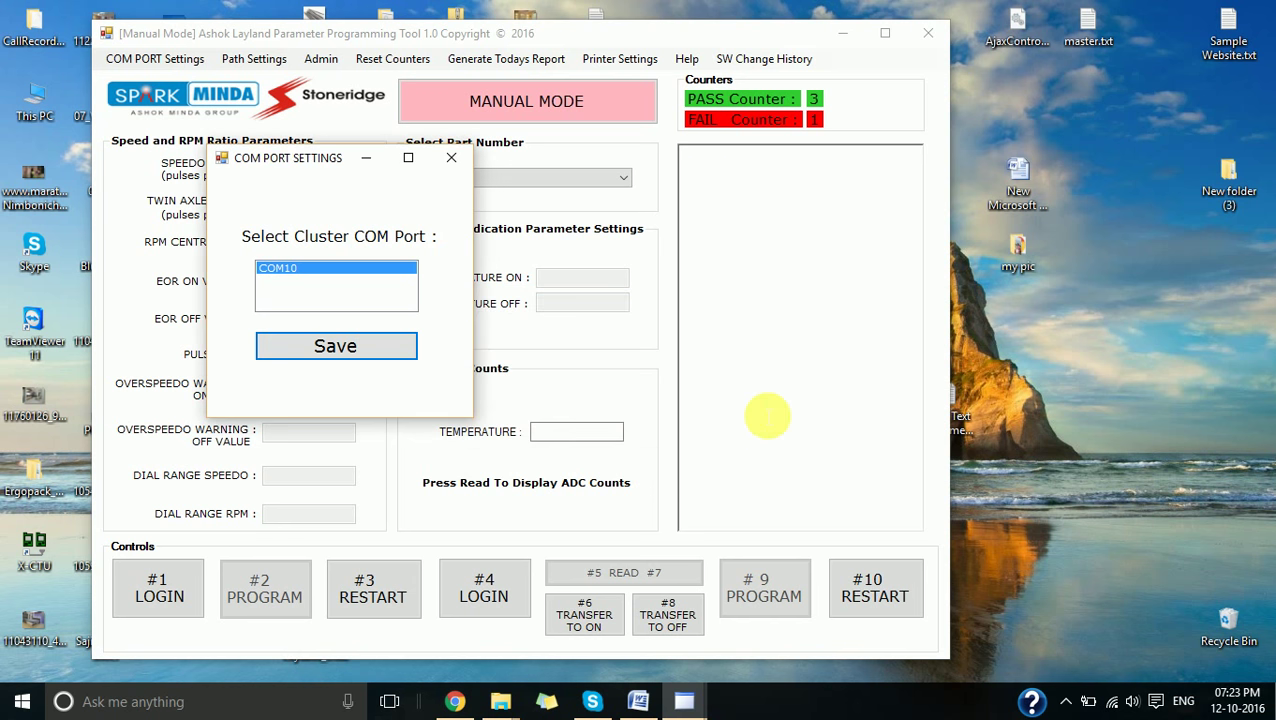
{"action": "left_click", "coordinate": [451, 159]}
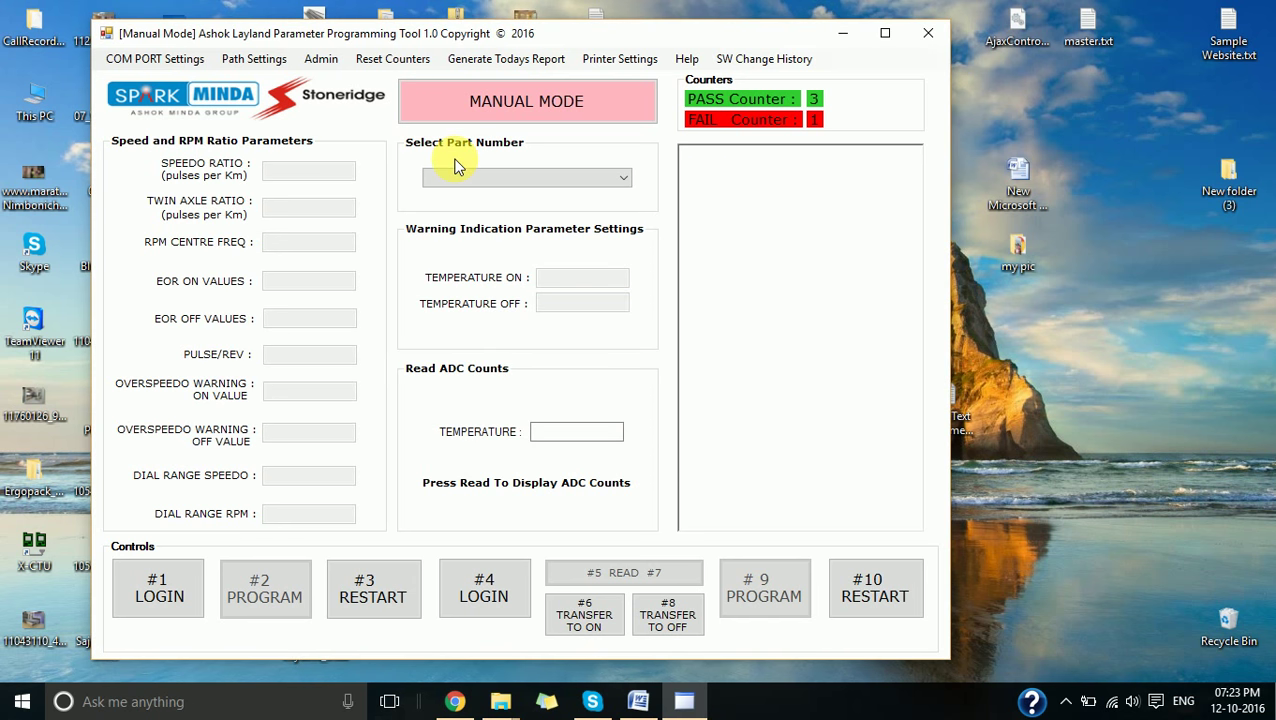
Step: Open Path Settings and inspect the Copy Folder path under 01_CODE\Ashok Layland
{"action": "left_click", "coordinate": [255, 61]}
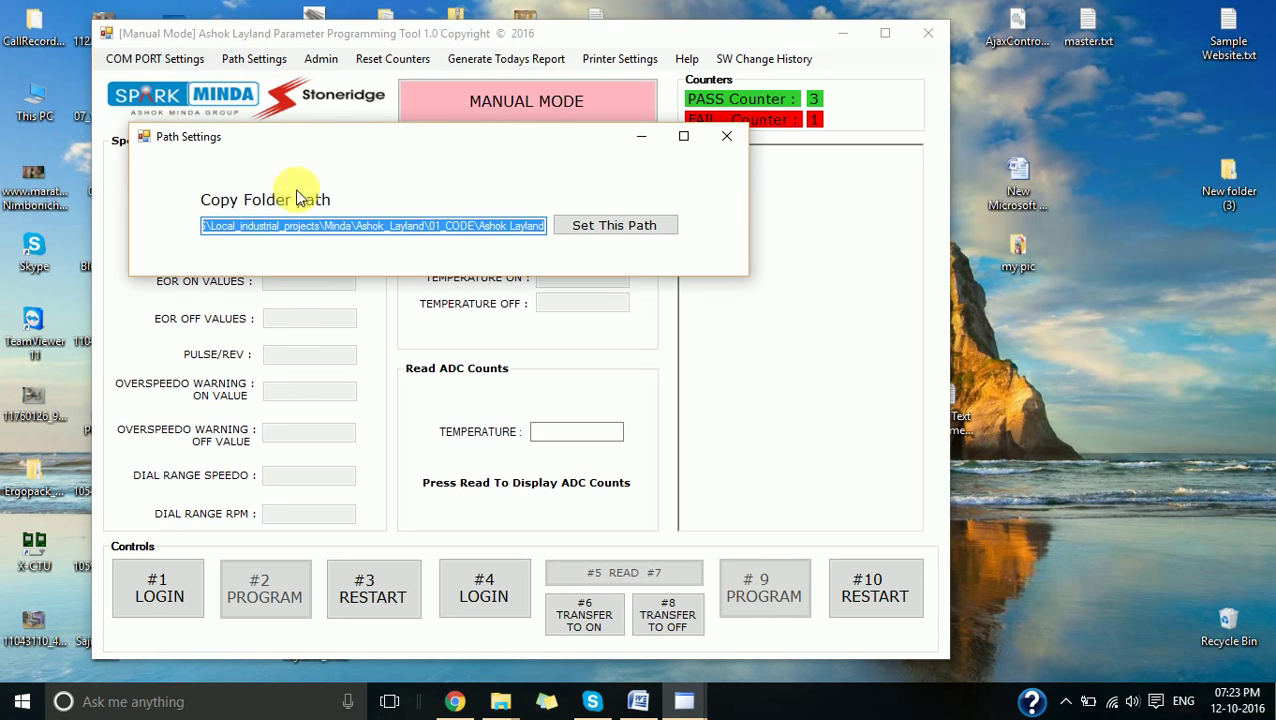
{"action": "left_click", "coordinate": [387, 238]}
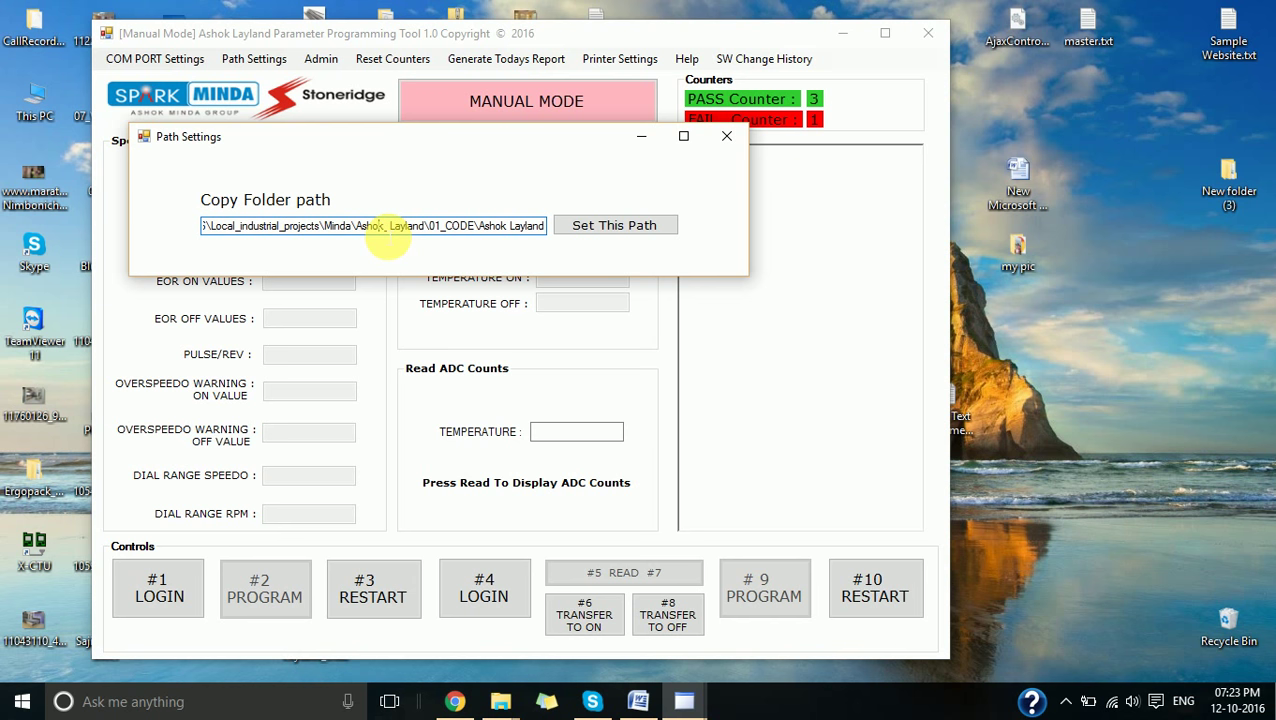
Step: In the Config Explorer window, show the Ashok Layland folder path and open Config
{"action": "mouse_move", "coordinate": [499, 698]}
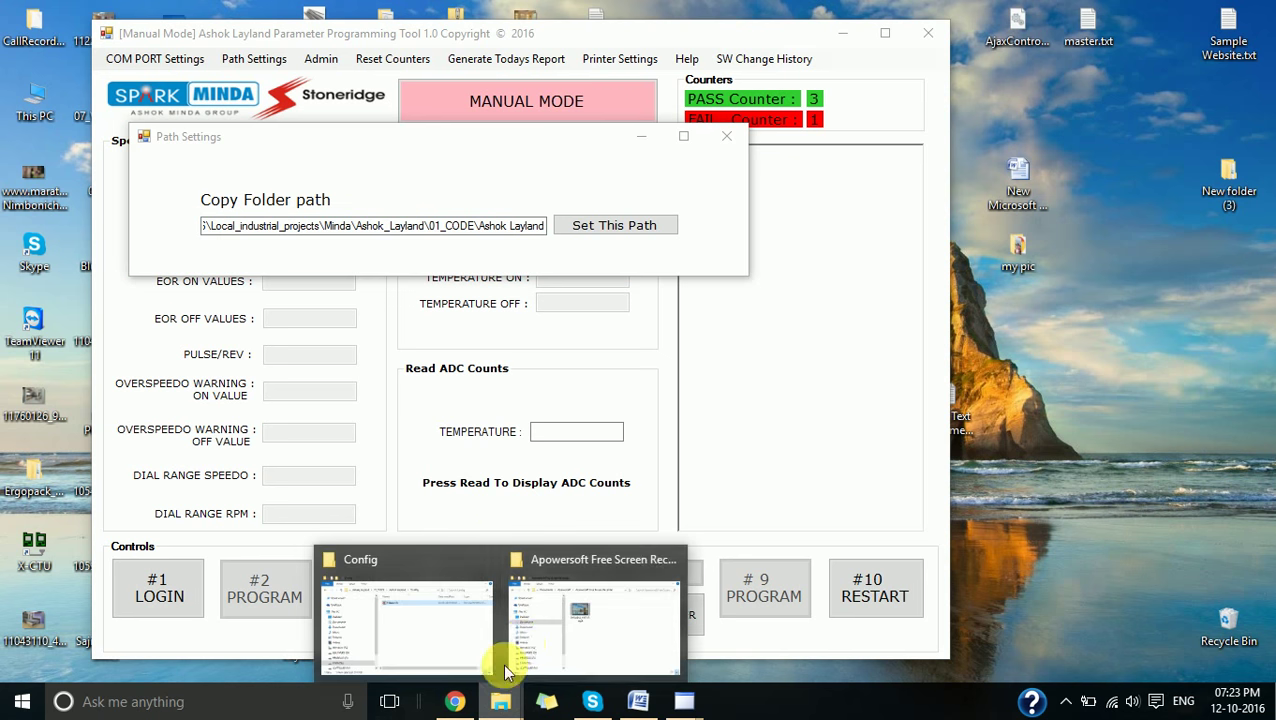
{"action": "left_click", "coordinate": [455, 640]}
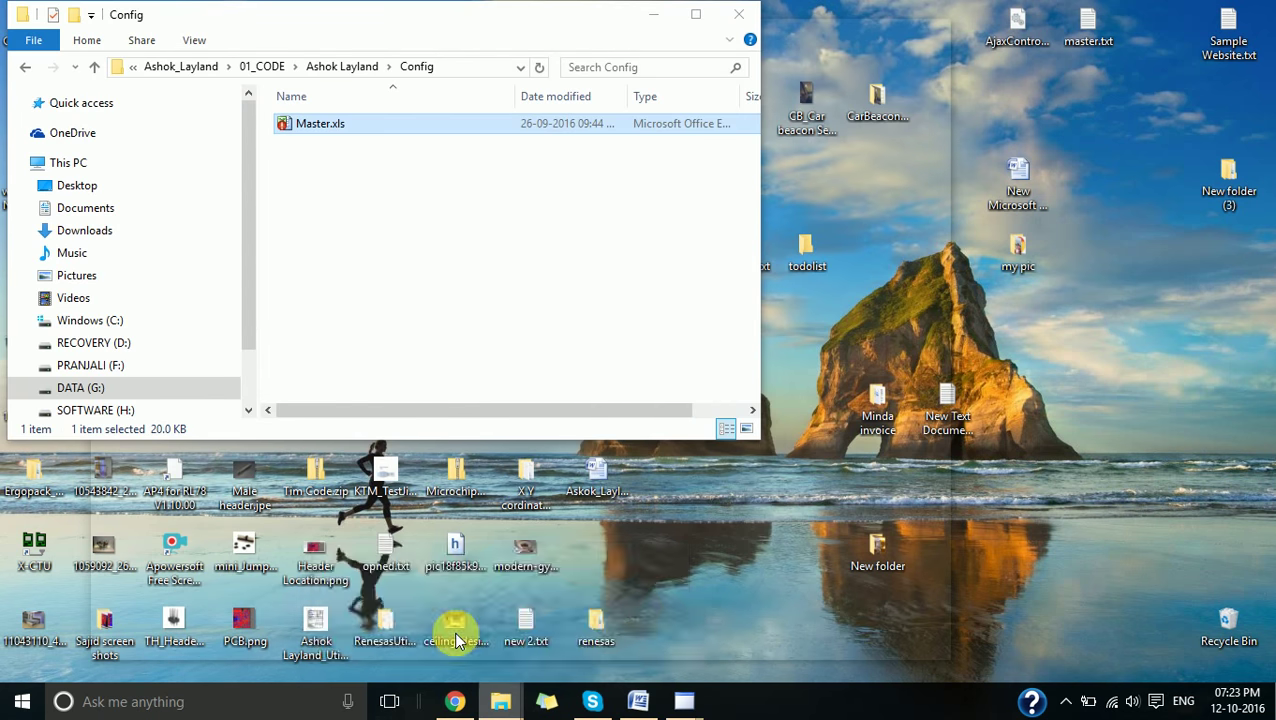
{"action": "left_click", "coordinate": [345, 66]}
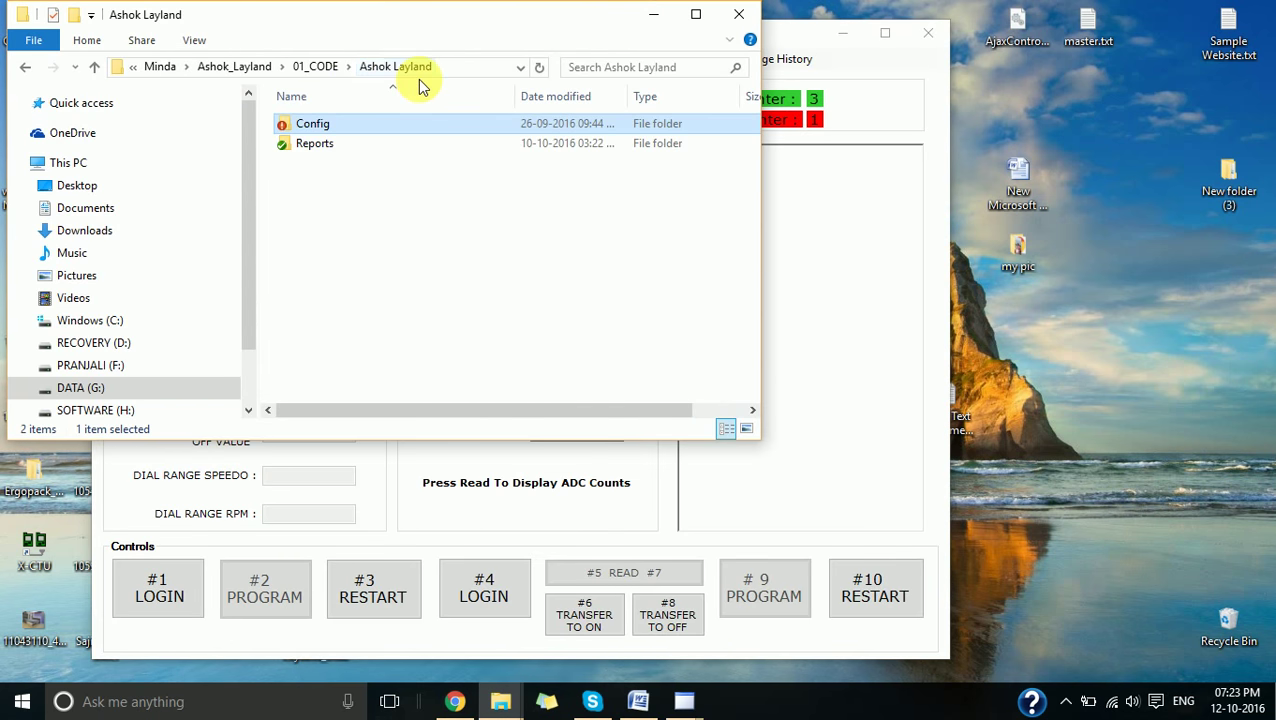
{"action": "left_click", "coordinate": [468, 64]}
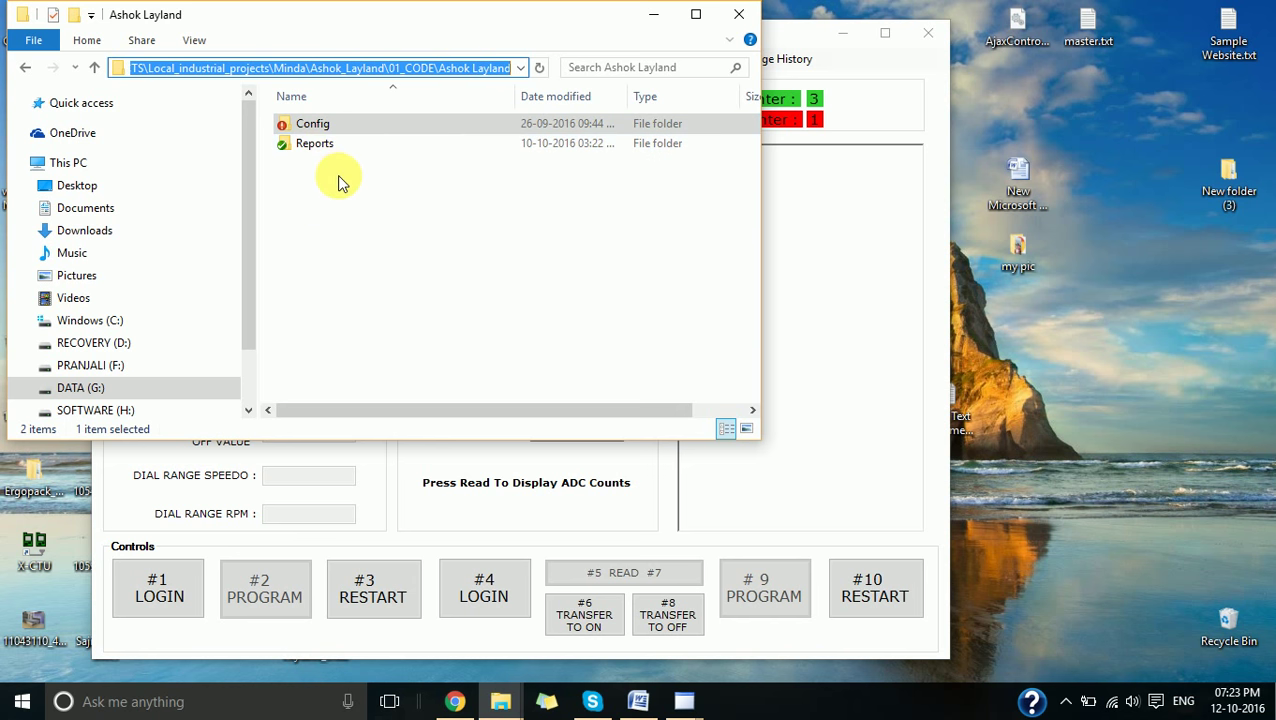
{"action": "double_click", "coordinate": [316, 127]}
Step: Browse the Reports PDFs, return to Config with Master.xls, then minimize Explorer
{"action": "left_click", "coordinate": [340, 67]}
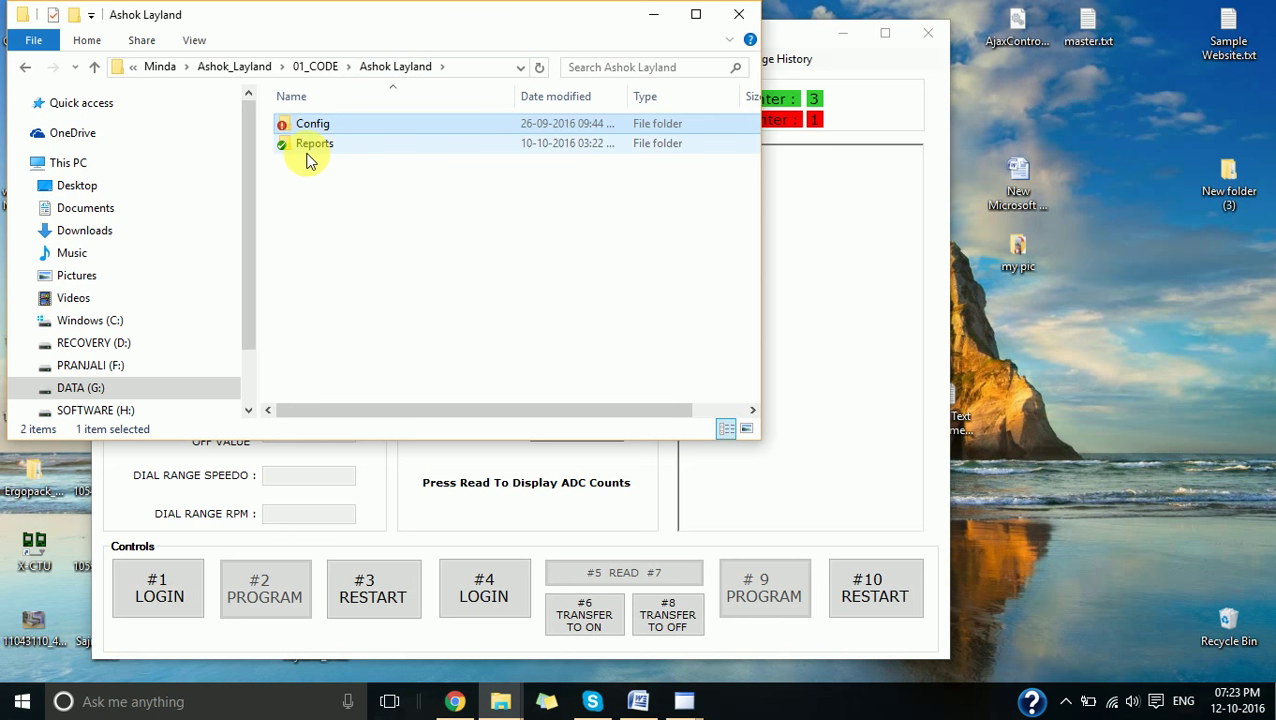
{"action": "double_click", "coordinate": [310, 145]}
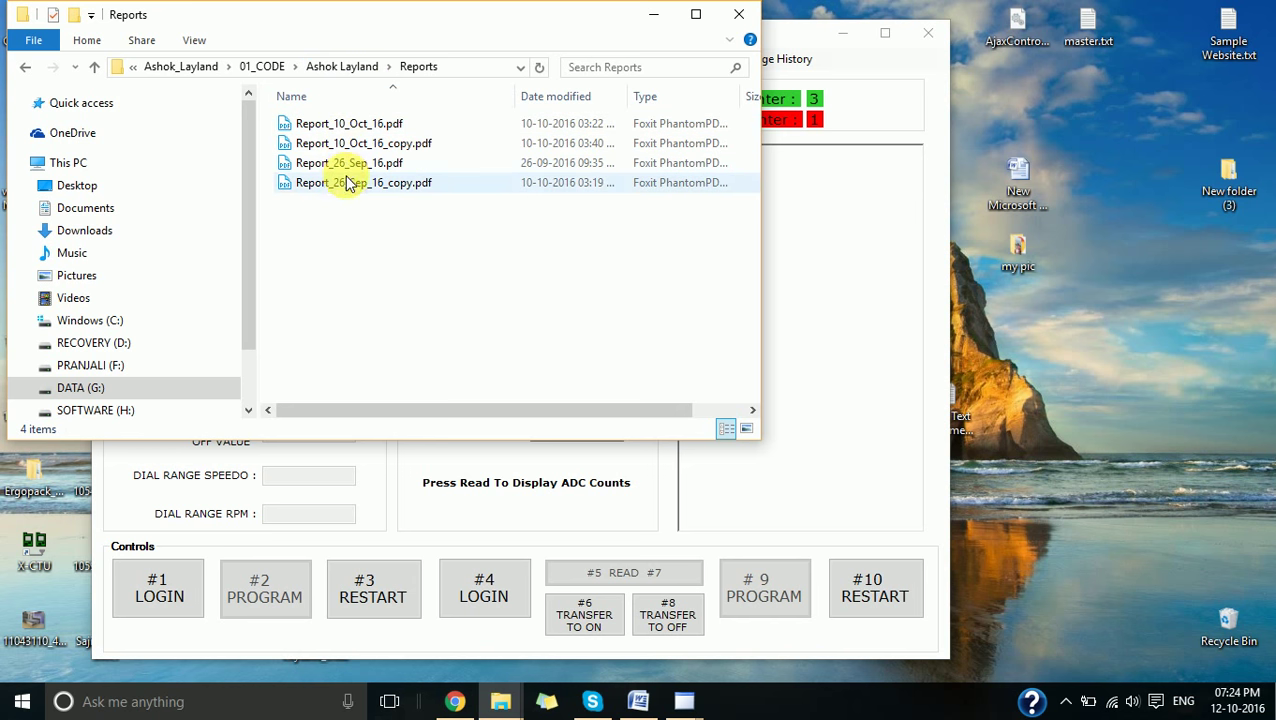
{"action": "left_click", "coordinate": [345, 66]}
{"action": "double_click", "coordinate": [333, 124]}
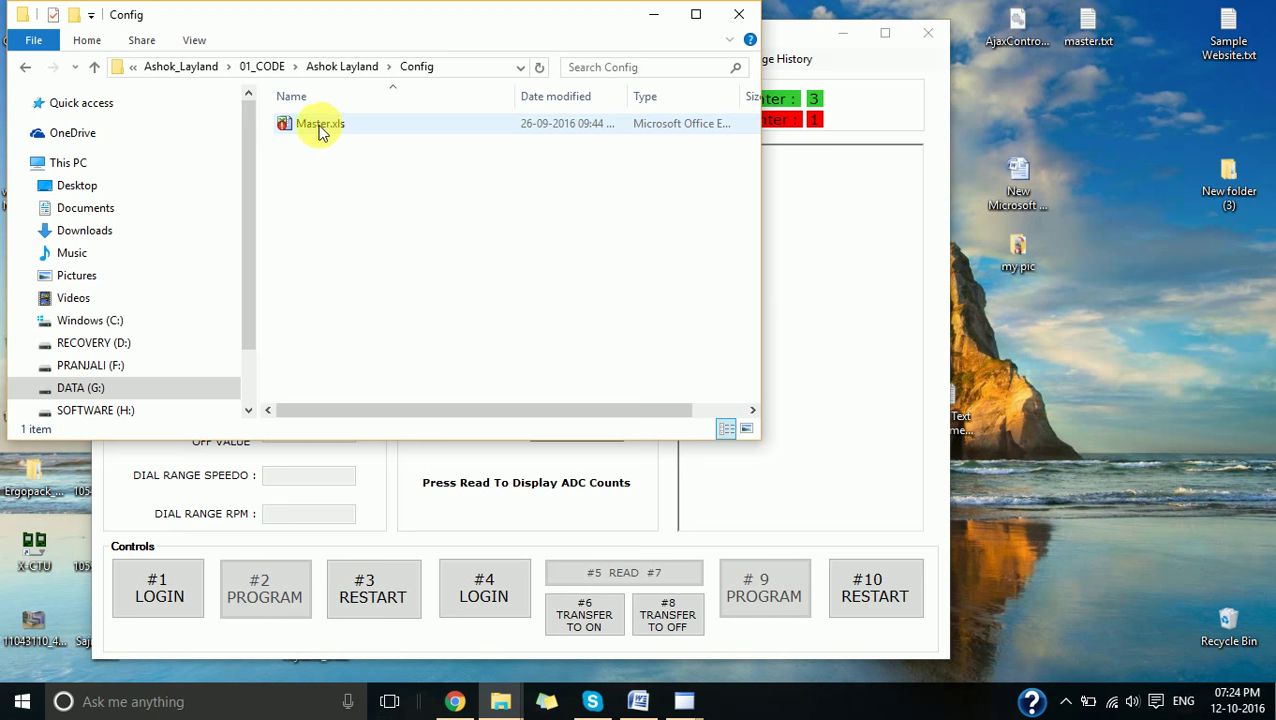
{"action": "left_click", "coordinate": [651, 14]}
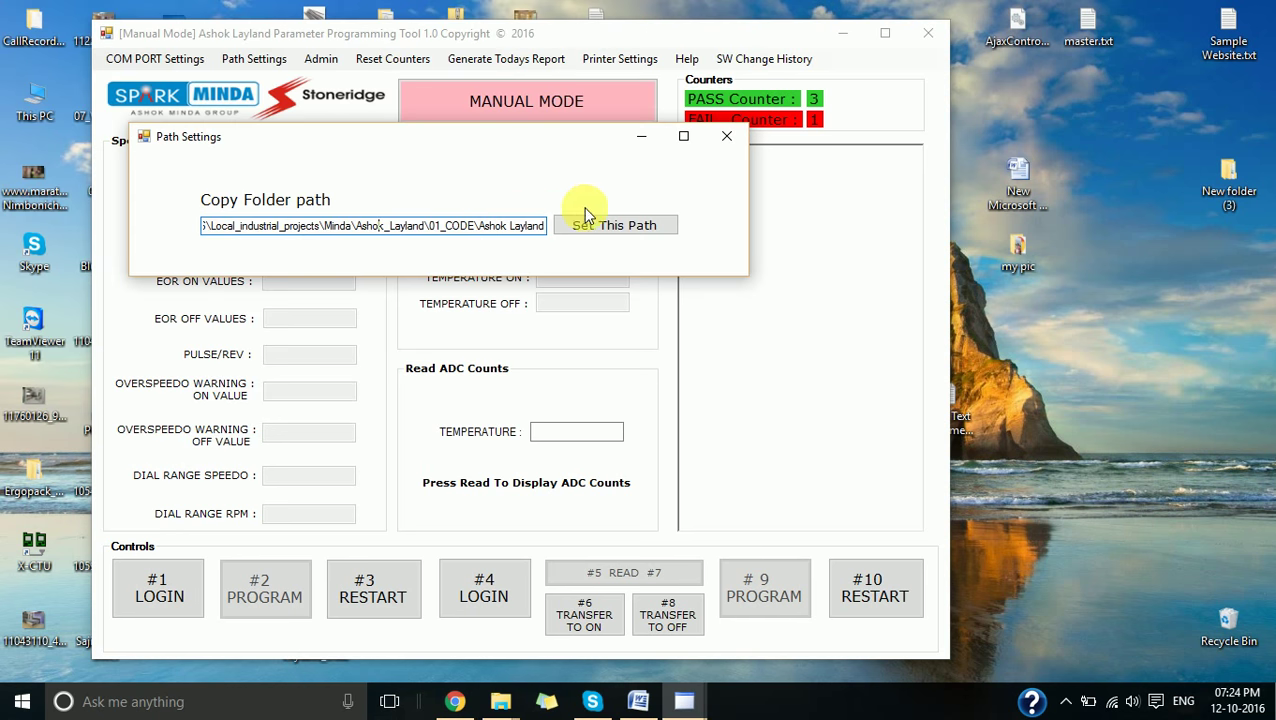
Step: Set the copy folder as the tool's path, confirm both notices, and close Path Settings
{"action": "left_click", "coordinate": [603, 226]}
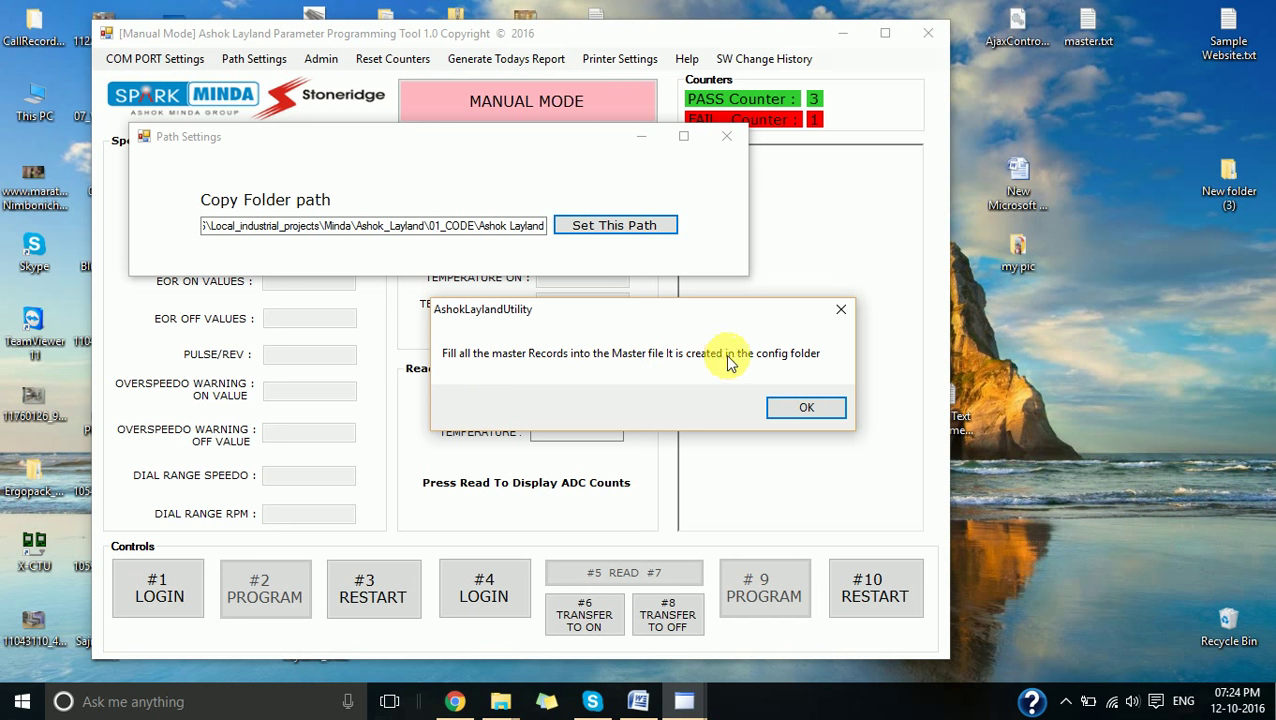
{"action": "left_click", "coordinate": [803, 410]}
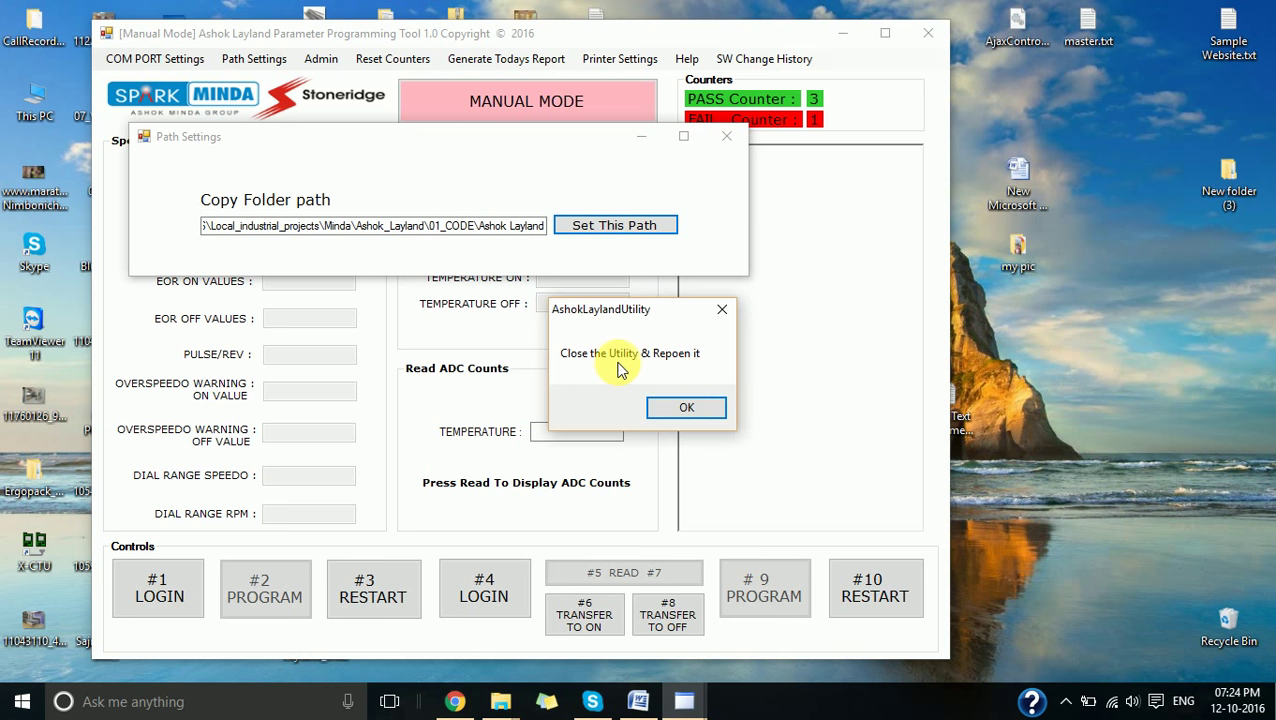
{"action": "left_click", "coordinate": [683, 406]}
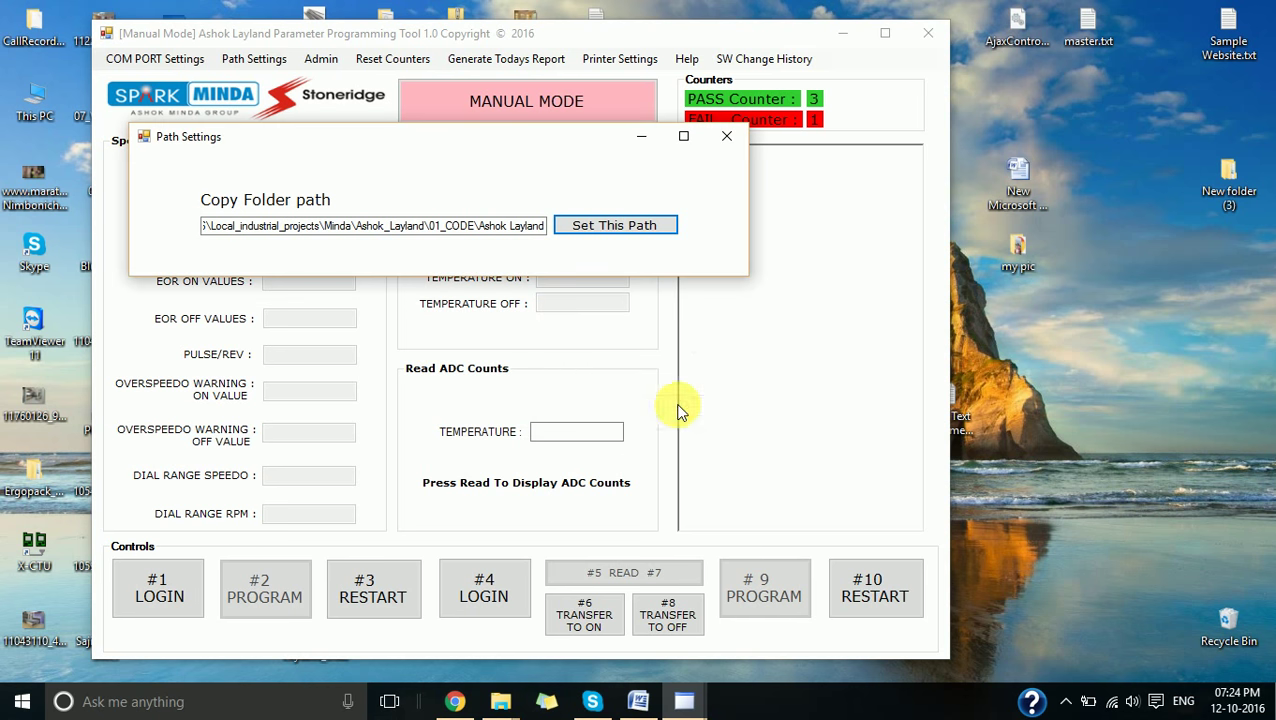
{"action": "left_click", "coordinate": [725, 138]}
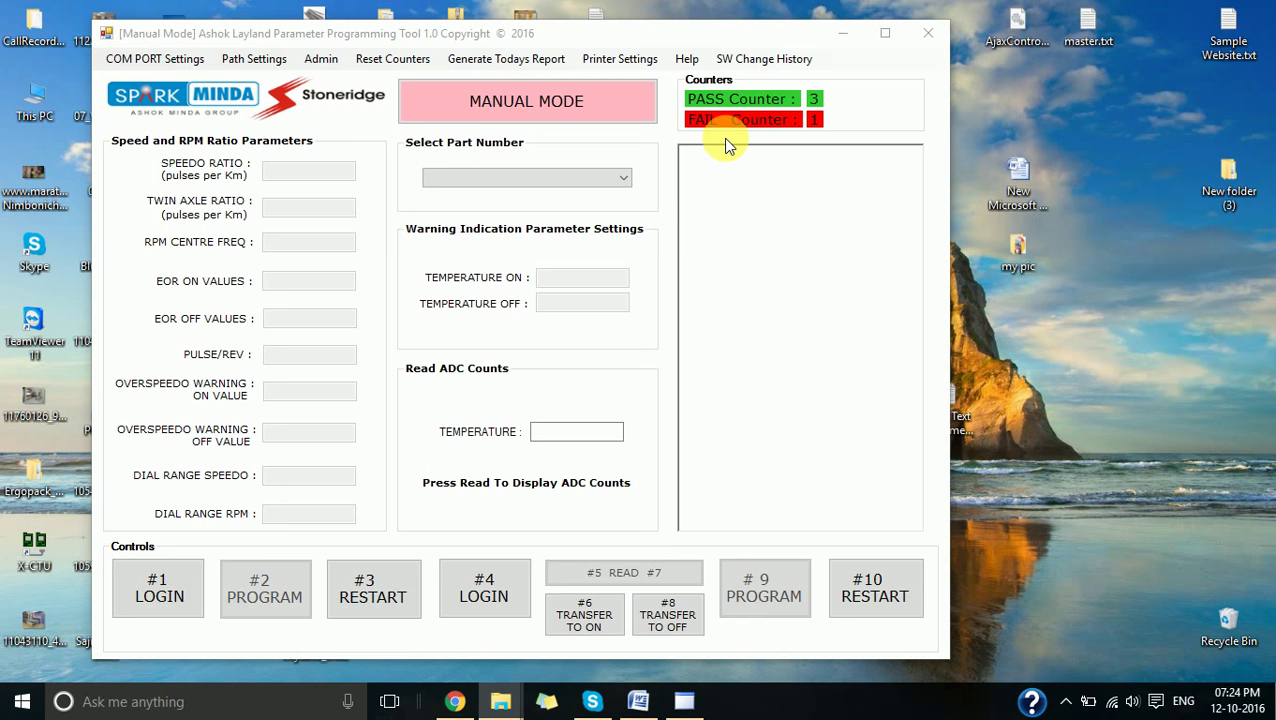
Step: Close the tool, relaunch AshokLaylandUtility via an 'ASH' search, and clear the COM port and report notices
{"action": "left_click", "coordinate": [929, 37]}
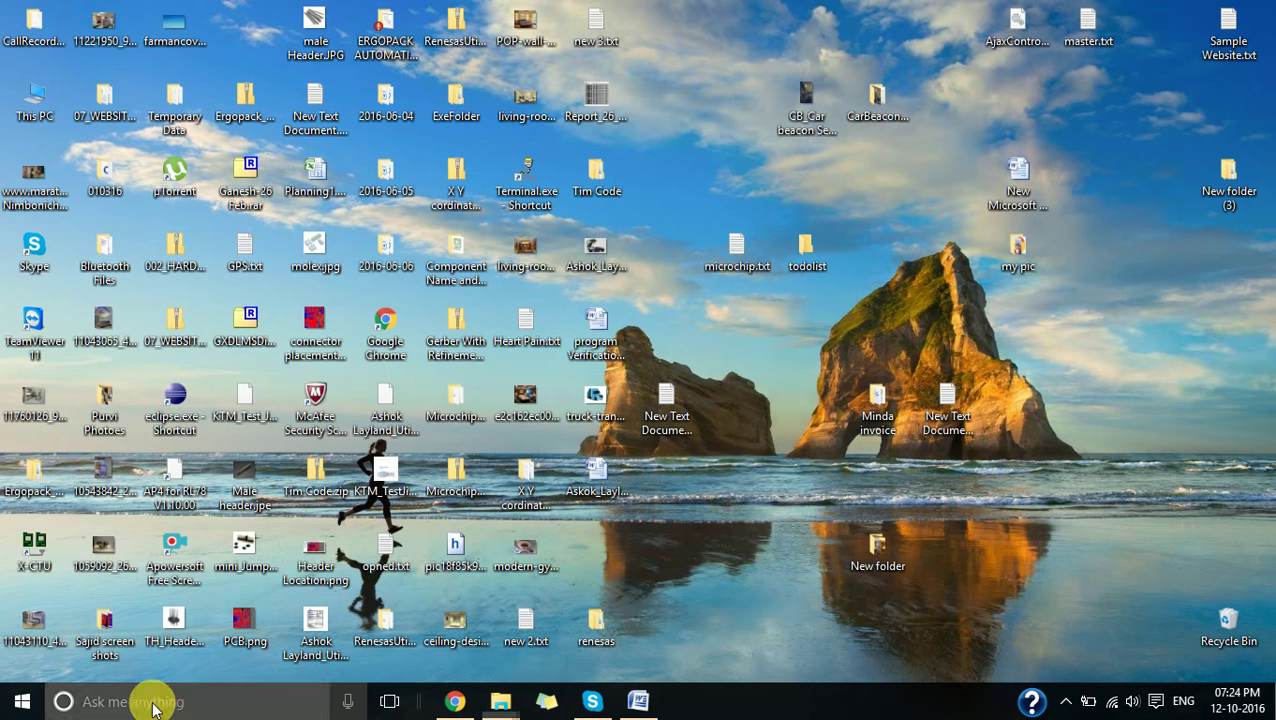
{"action": "left_click", "coordinate": [157, 703]}
{"action": "type", "text": "ASH"}
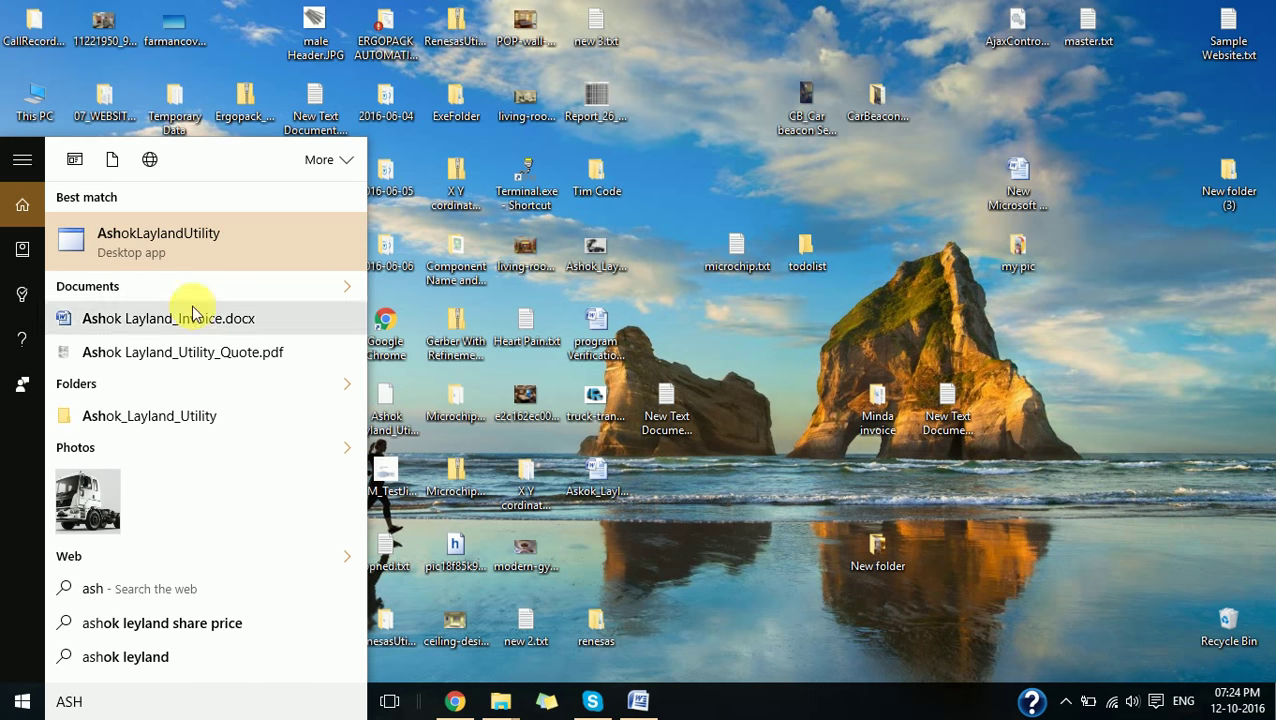
{"action": "left_click", "coordinate": [185, 246]}
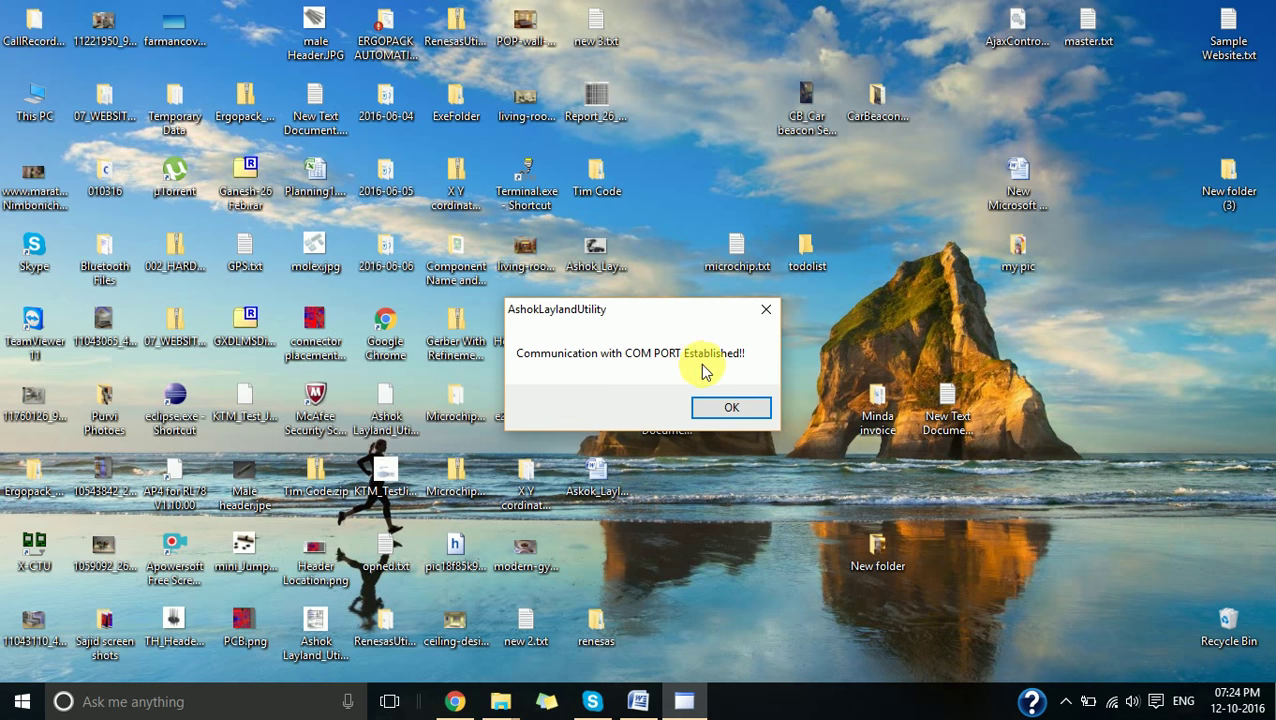
{"action": "left_click", "coordinate": [729, 409]}
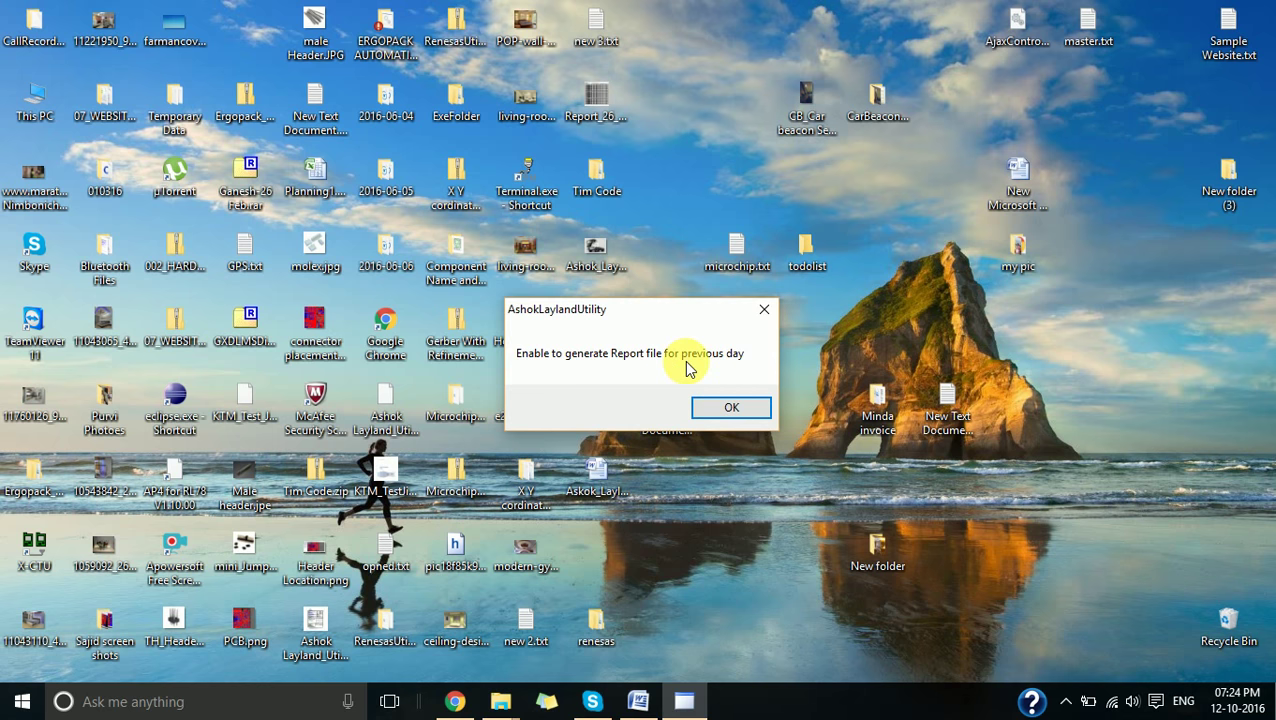
{"action": "left_click", "coordinate": [729, 408]}
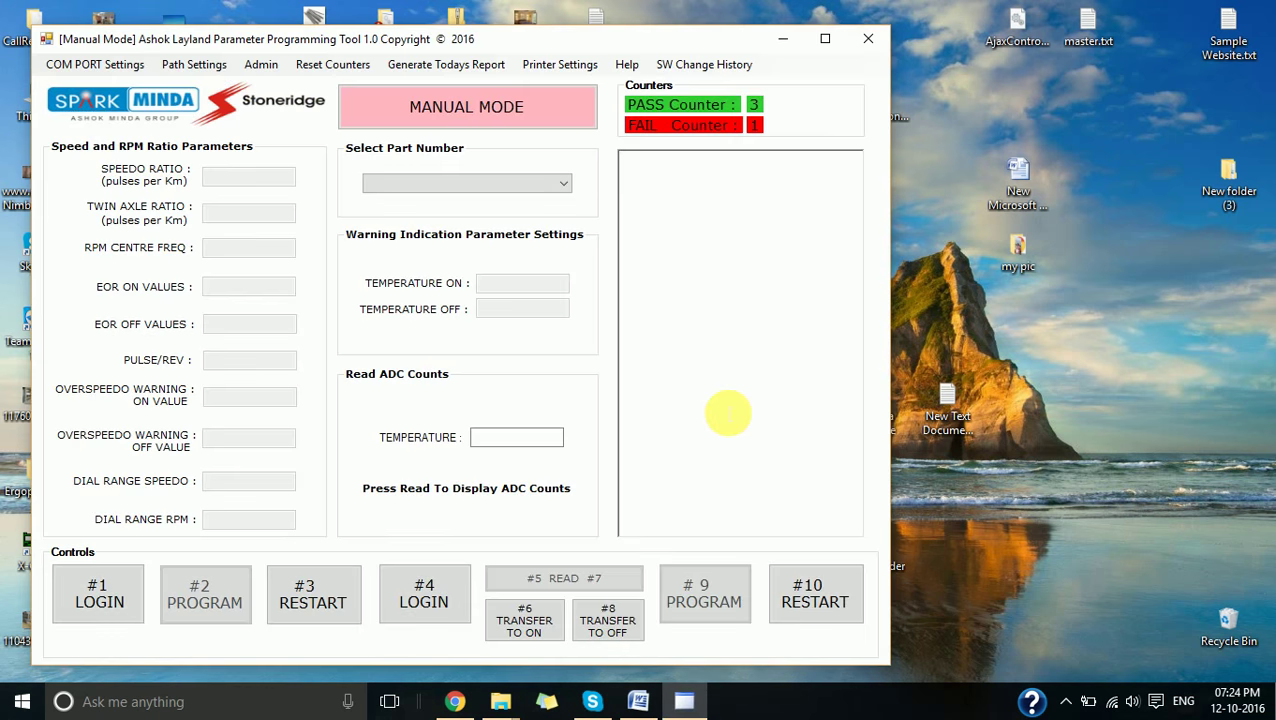
{"action": "left_click_drag", "start_coordinate": [577, 44], "coordinate": [598, 31]}
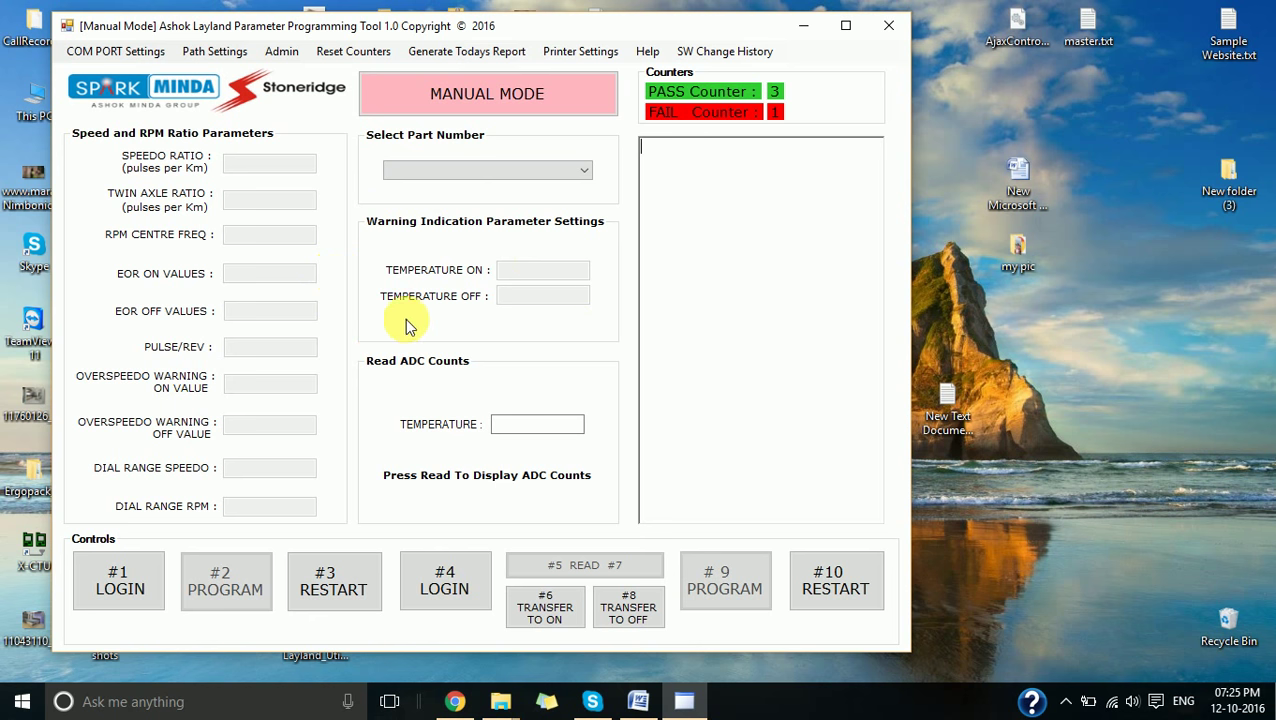
{"action": "left_click", "coordinate": [214, 53]}
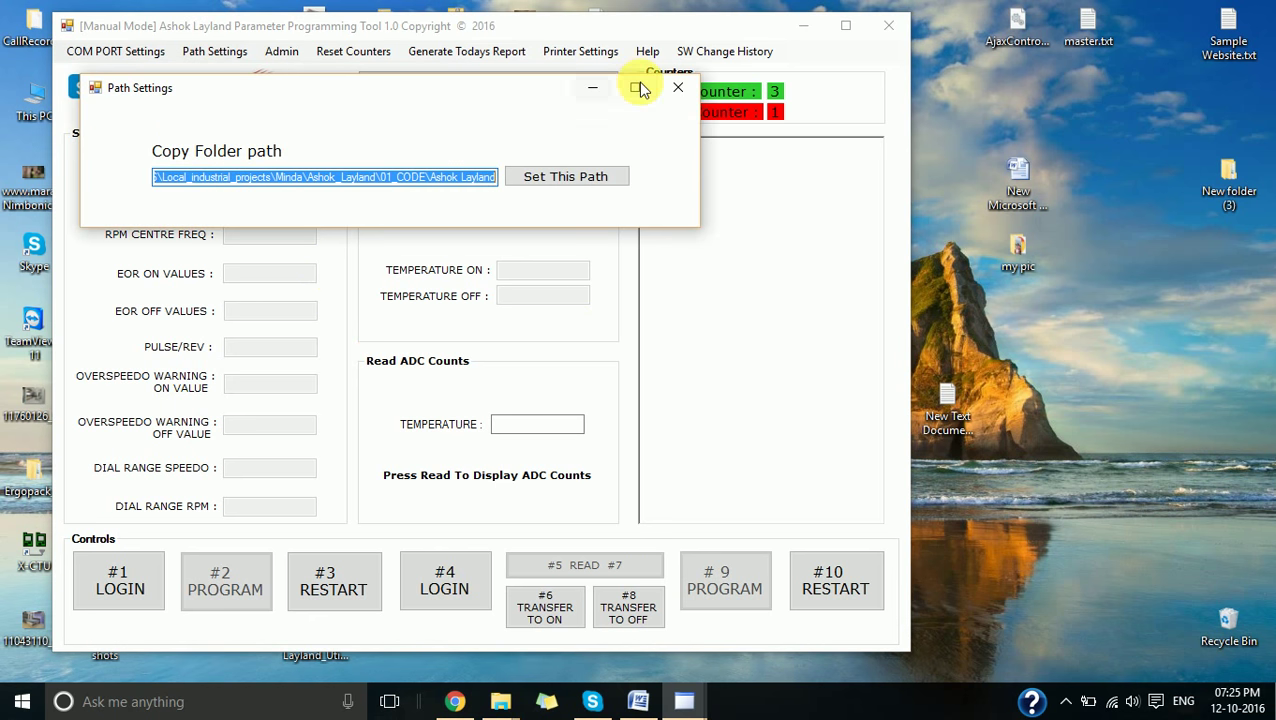
{"action": "left_click", "coordinate": [676, 95]}
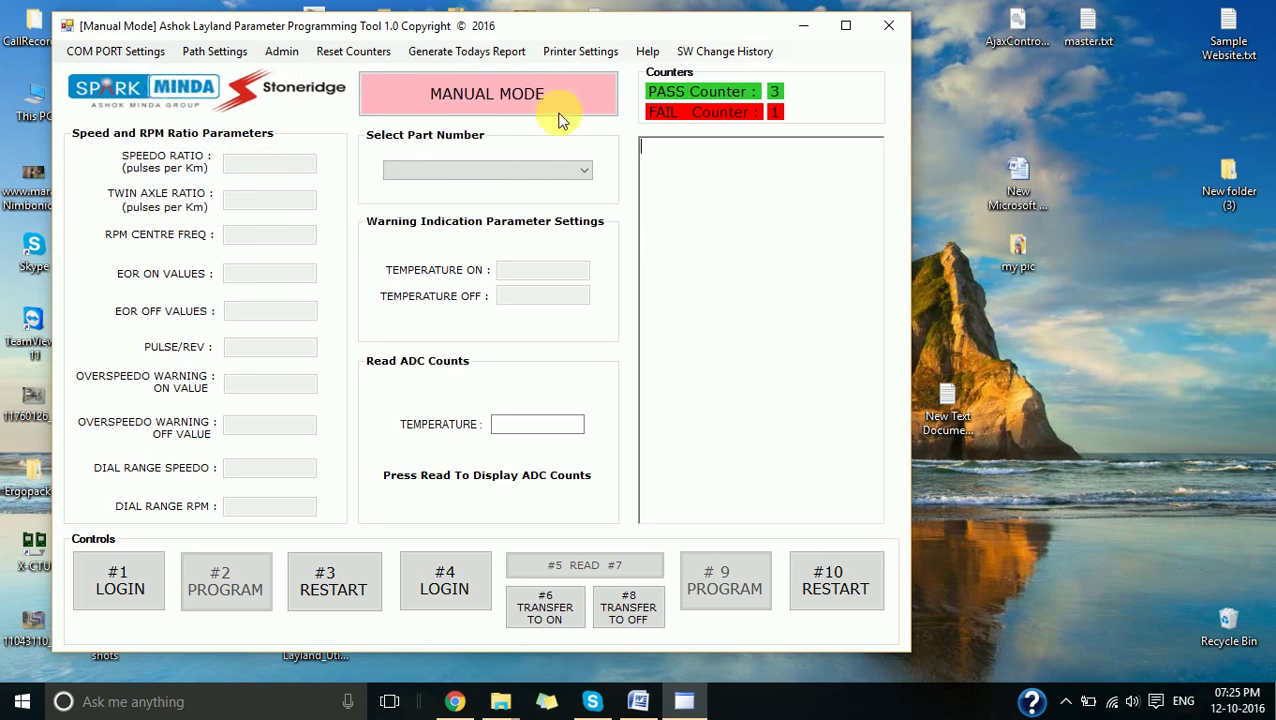
{"action": "left_click", "coordinate": [125, 56]}
{"action": "left_click", "coordinate": [137, 75]}
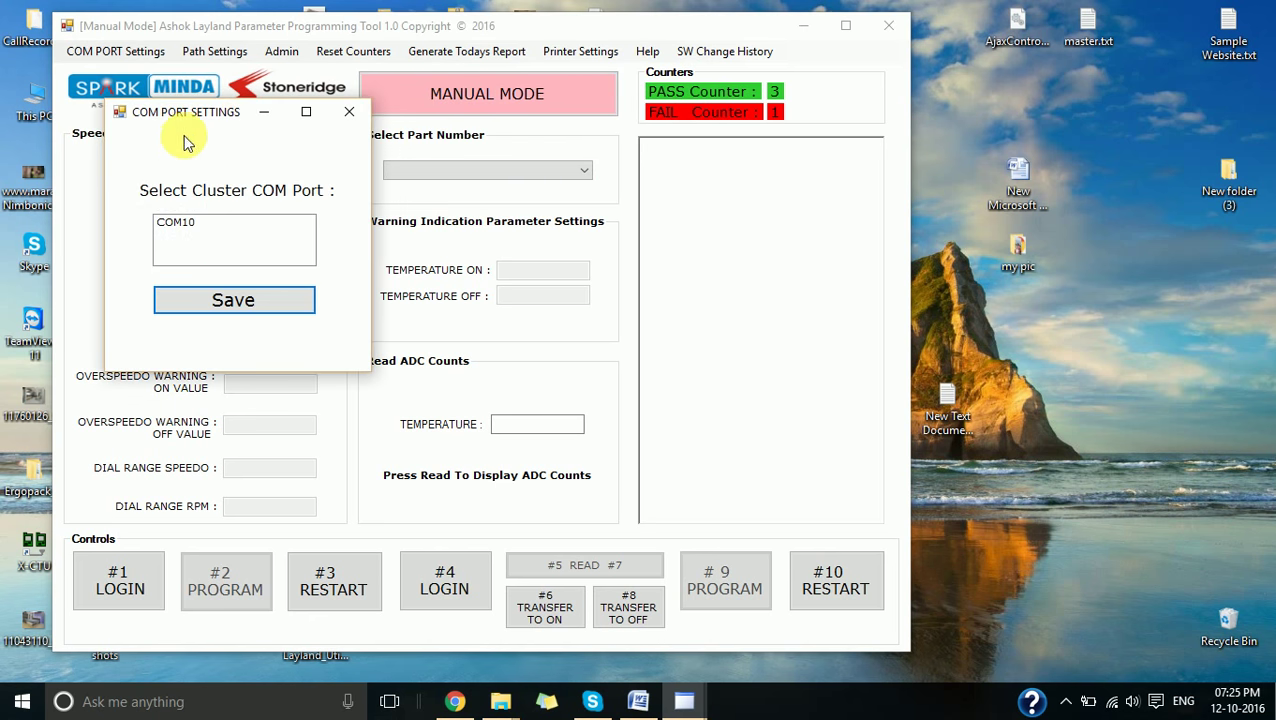
{"action": "left_click", "coordinate": [351, 112]}
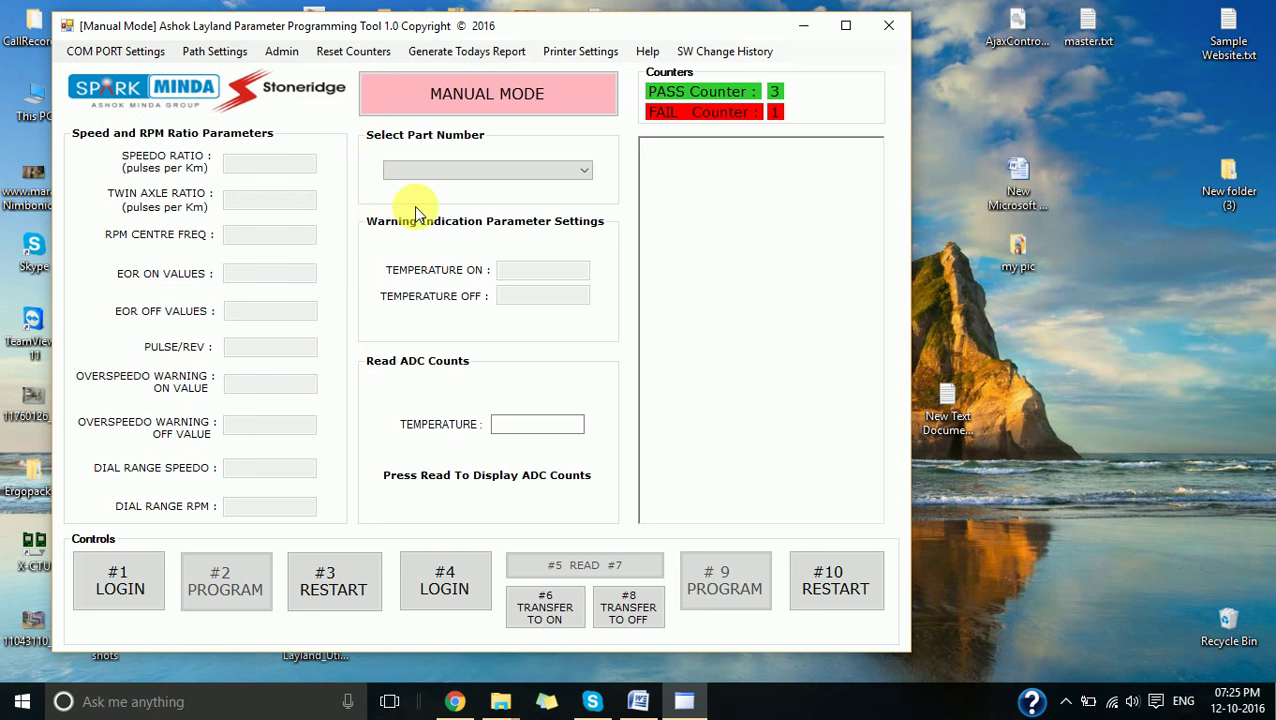
{"action": "left_click", "coordinate": [584, 172]}
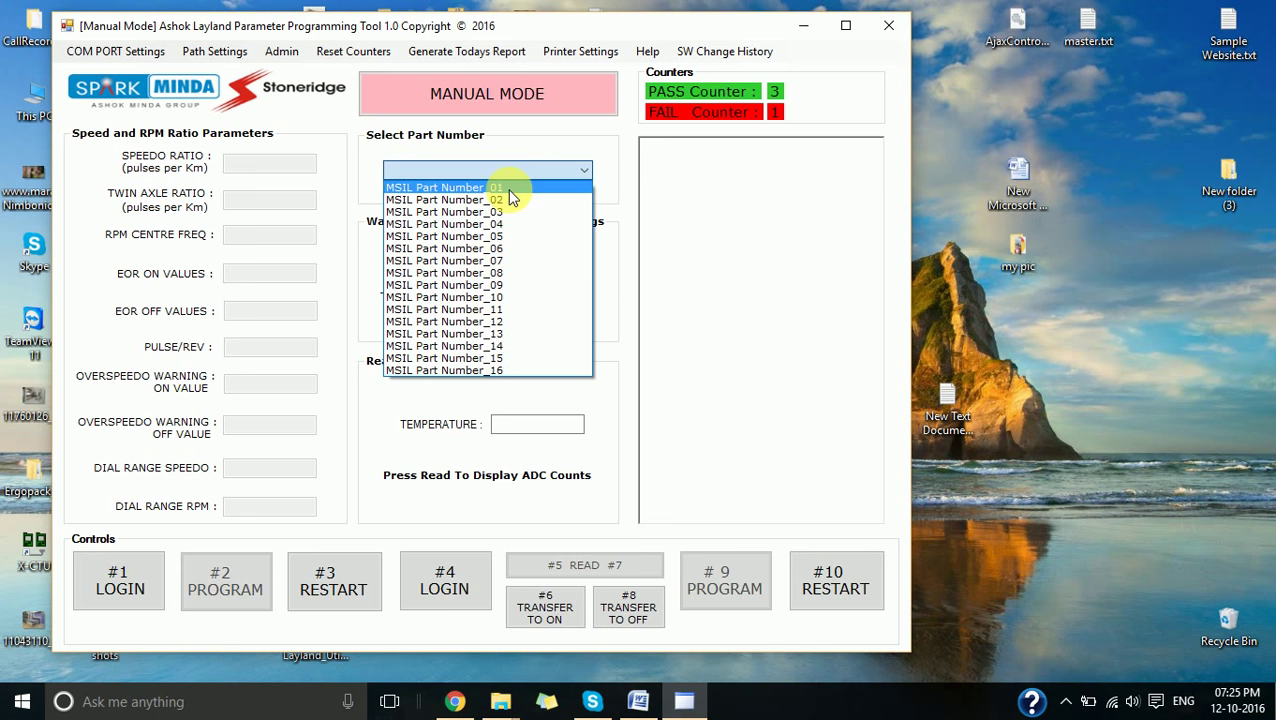
{"action": "left_click", "coordinate": [517, 138]}
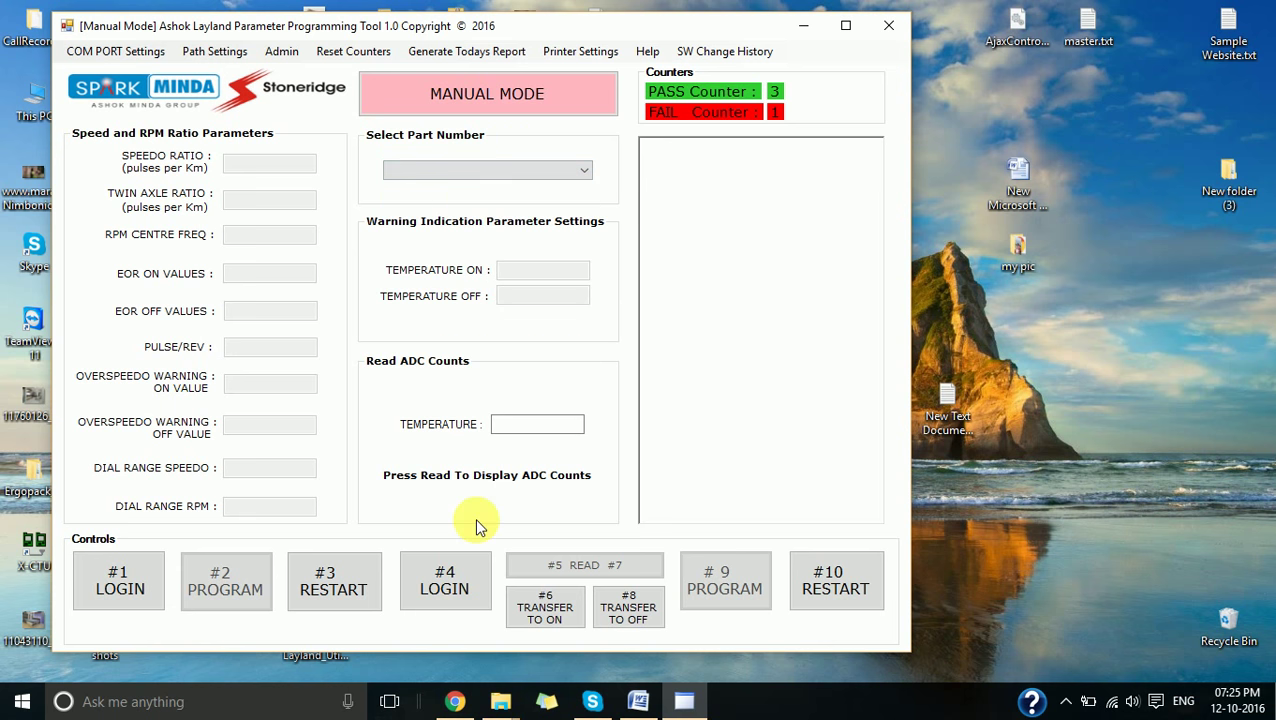
{"action": "left_click", "coordinate": [501, 702]}
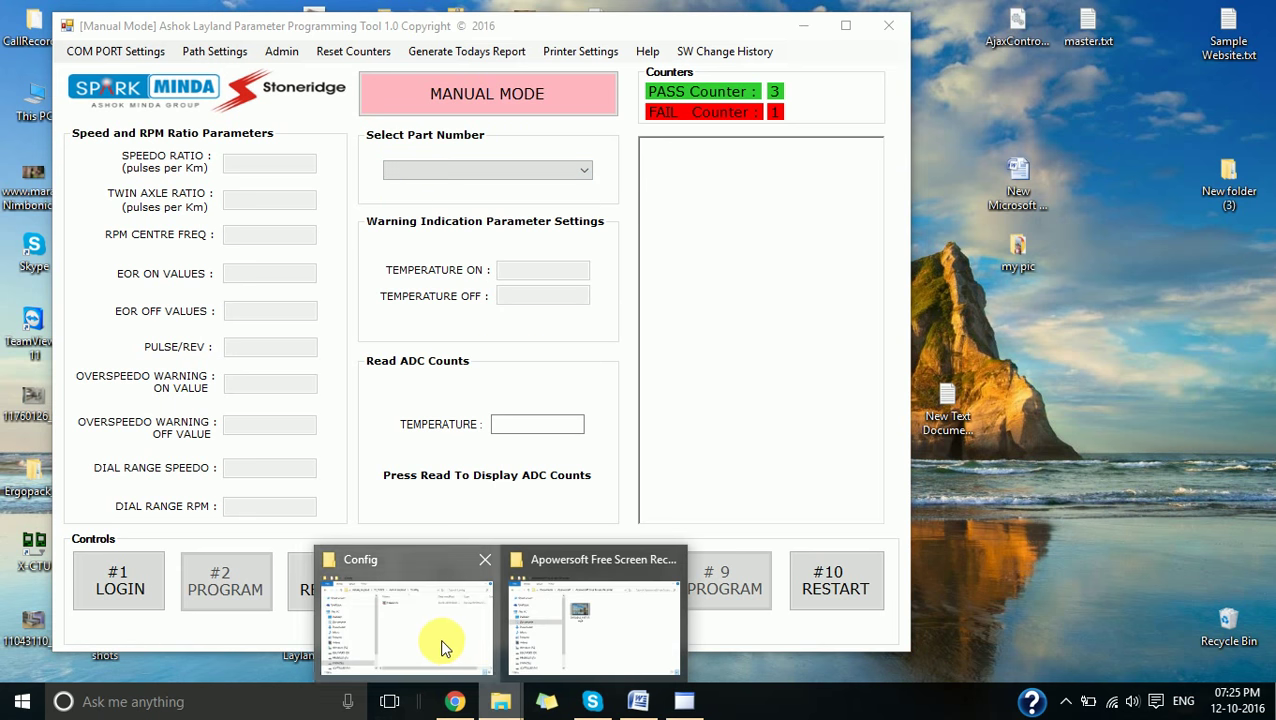
Step: Go back to the Config folder and open Master.xls in Excel
{"action": "left_click", "coordinate": [441, 643]}
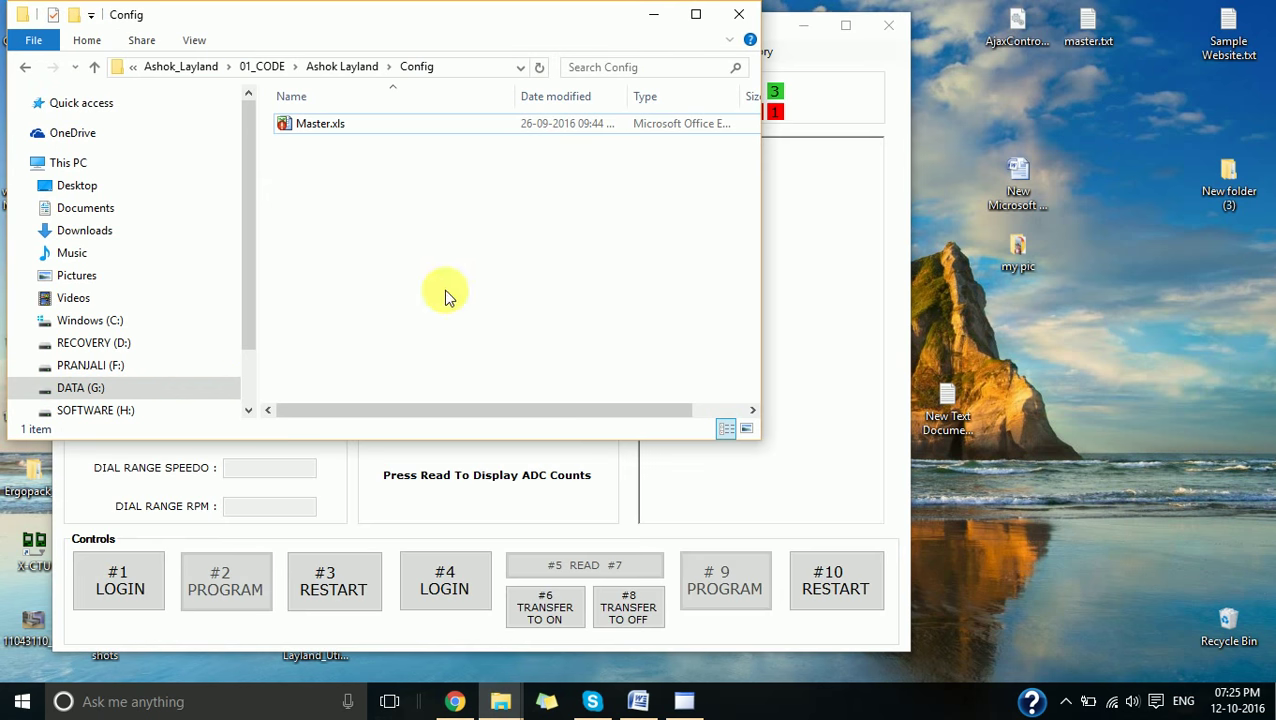
{"action": "left_click", "coordinate": [333, 70]}
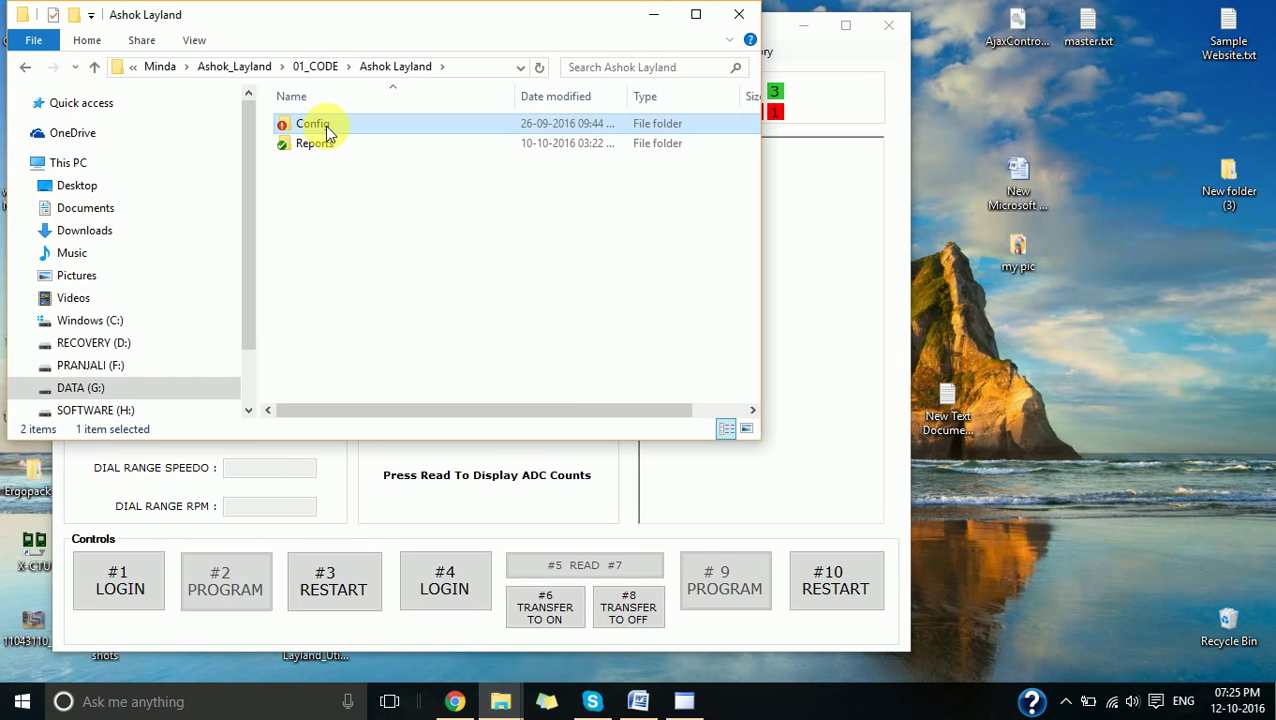
{"action": "double_click", "coordinate": [325, 126]}
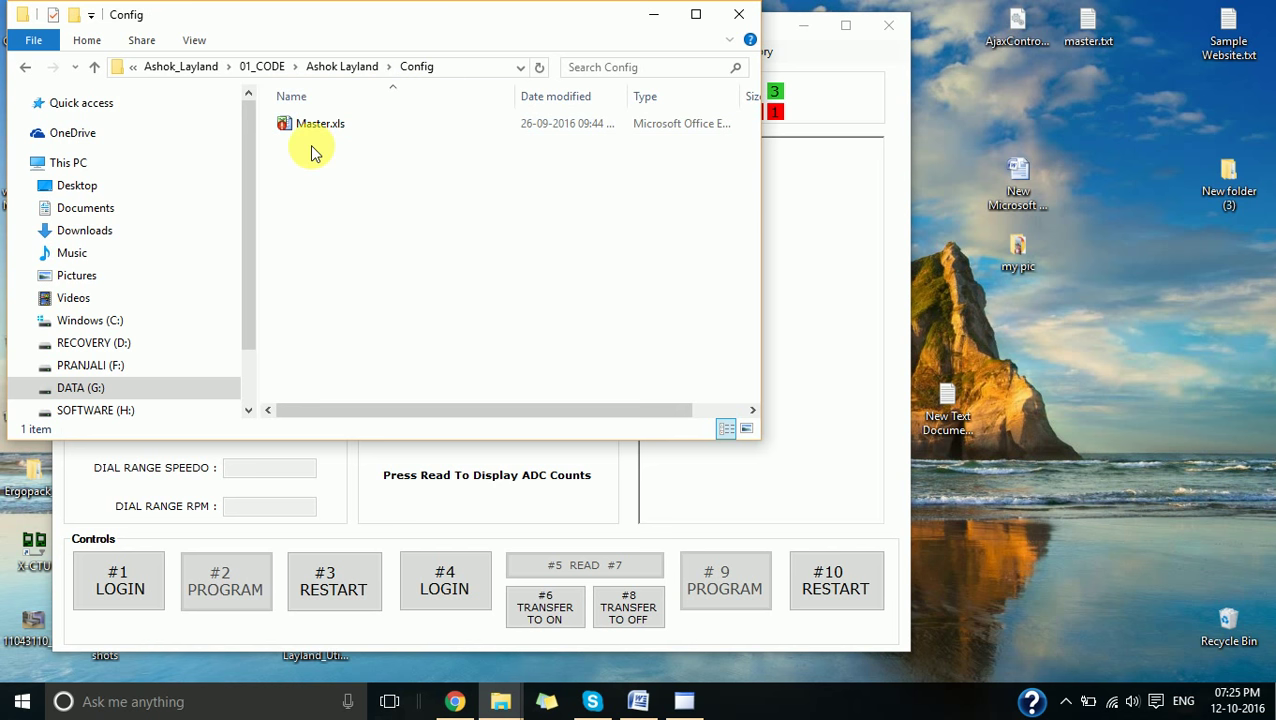
{"action": "double_click", "coordinate": [320, 126]}
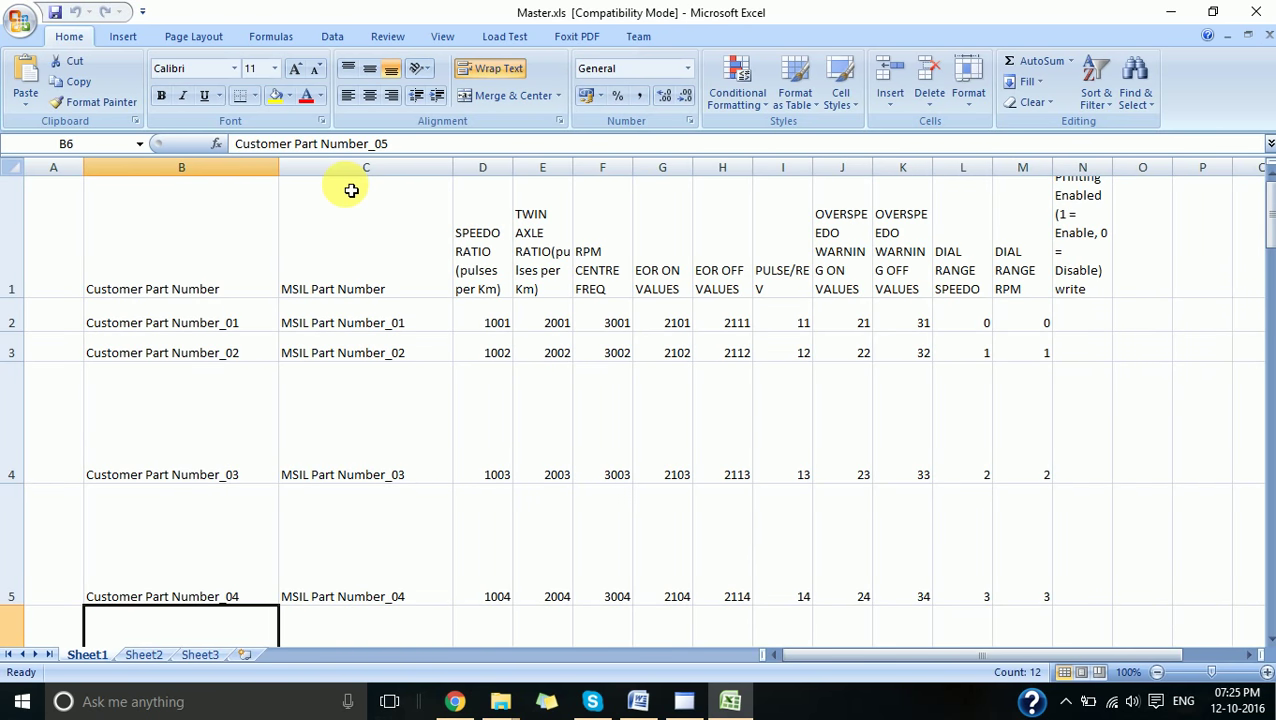
{"action": "left_click", "coordinate": [334, 258]}
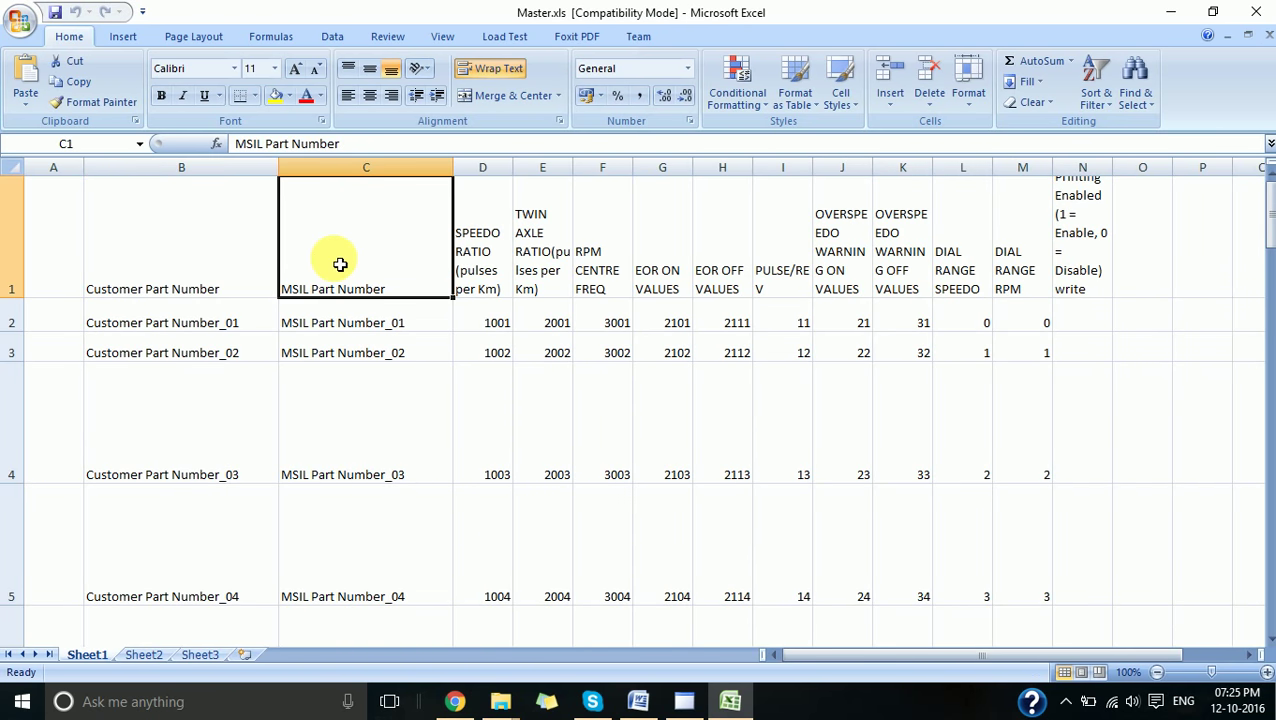
{"action": "left_click", "coordinate": [156, 241]}
{"action": "left_click", "coordinate": [488, 238]}
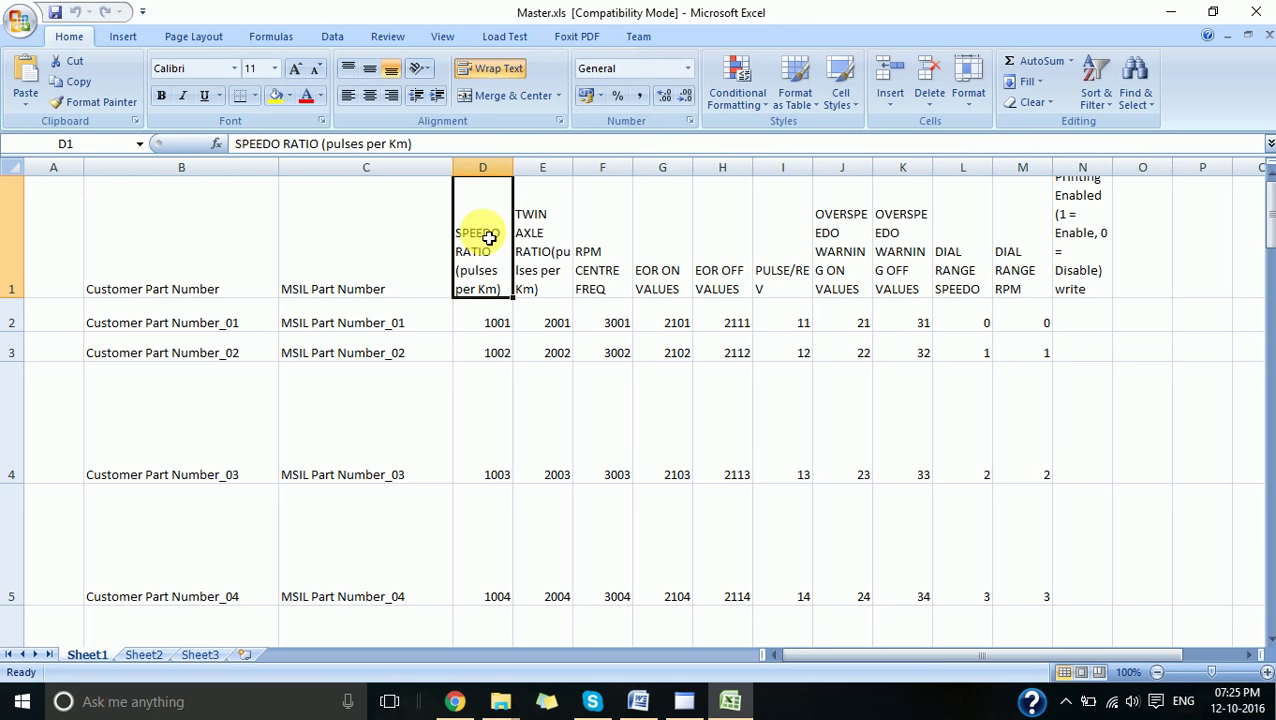
{"action": "key", "text": "Right"}
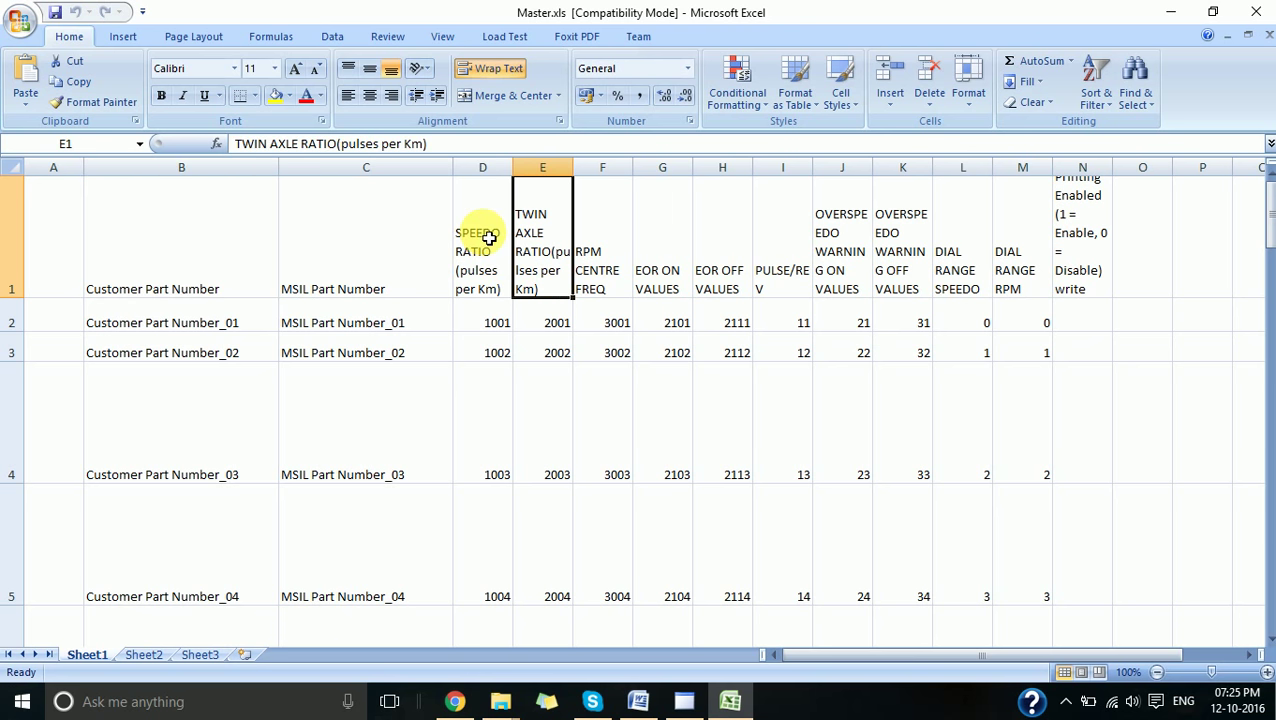
{"action": "key", "text": "Right"}
{"action": "key", "text": "Right"}
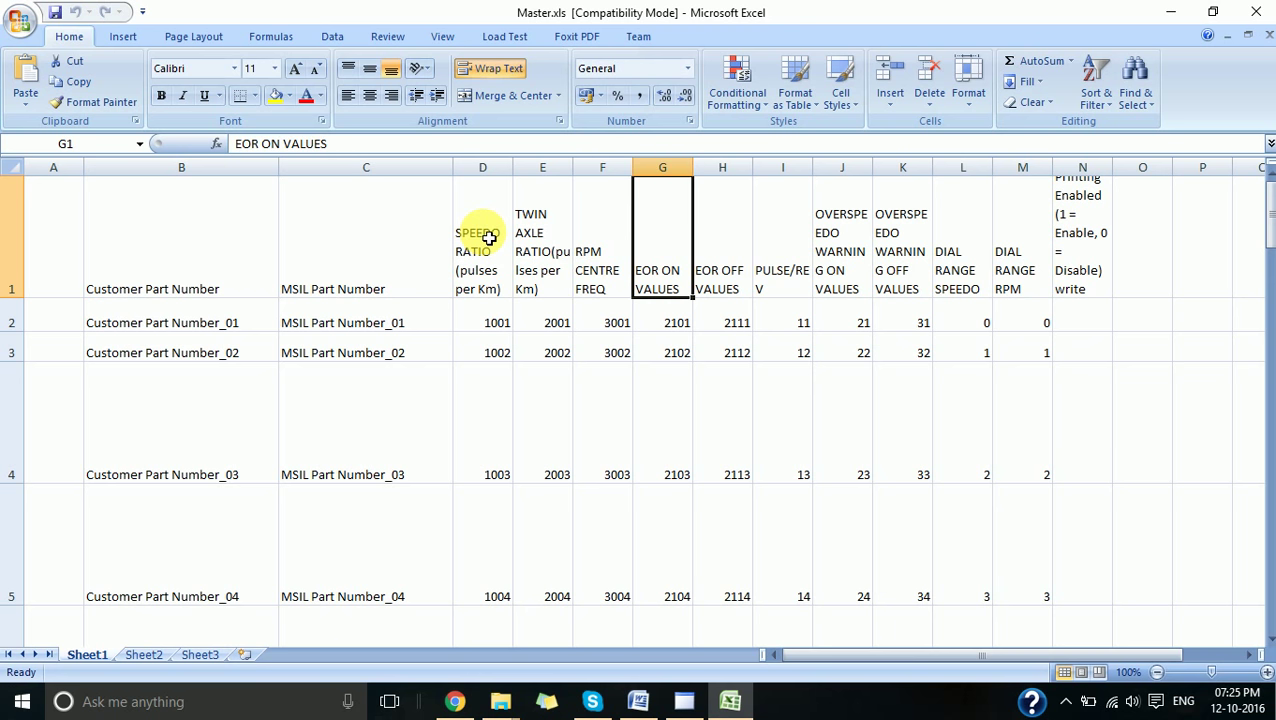
{"action": "key", "text": "Right"}
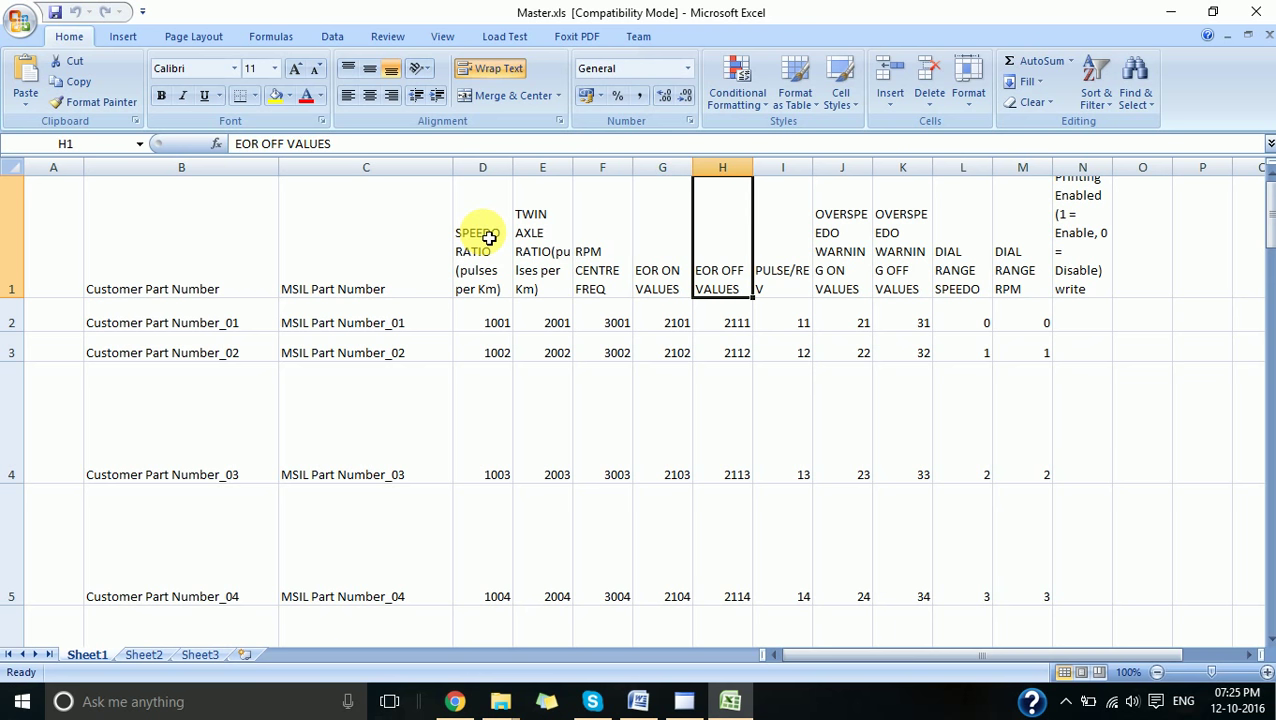
{"action": "key", "text": "Right"}
{"action": "key", "text": "Right"}
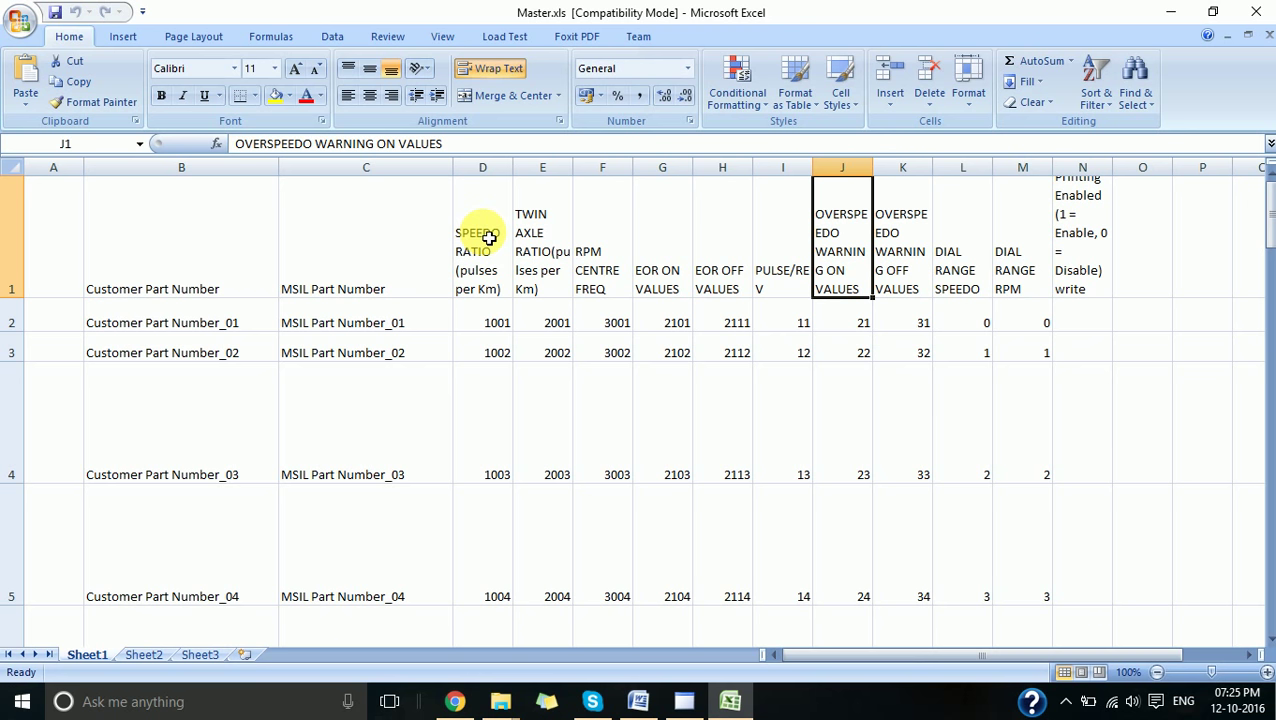
{"action": "key", "text": "Right"}
{"action": "key", "text": "Right"}
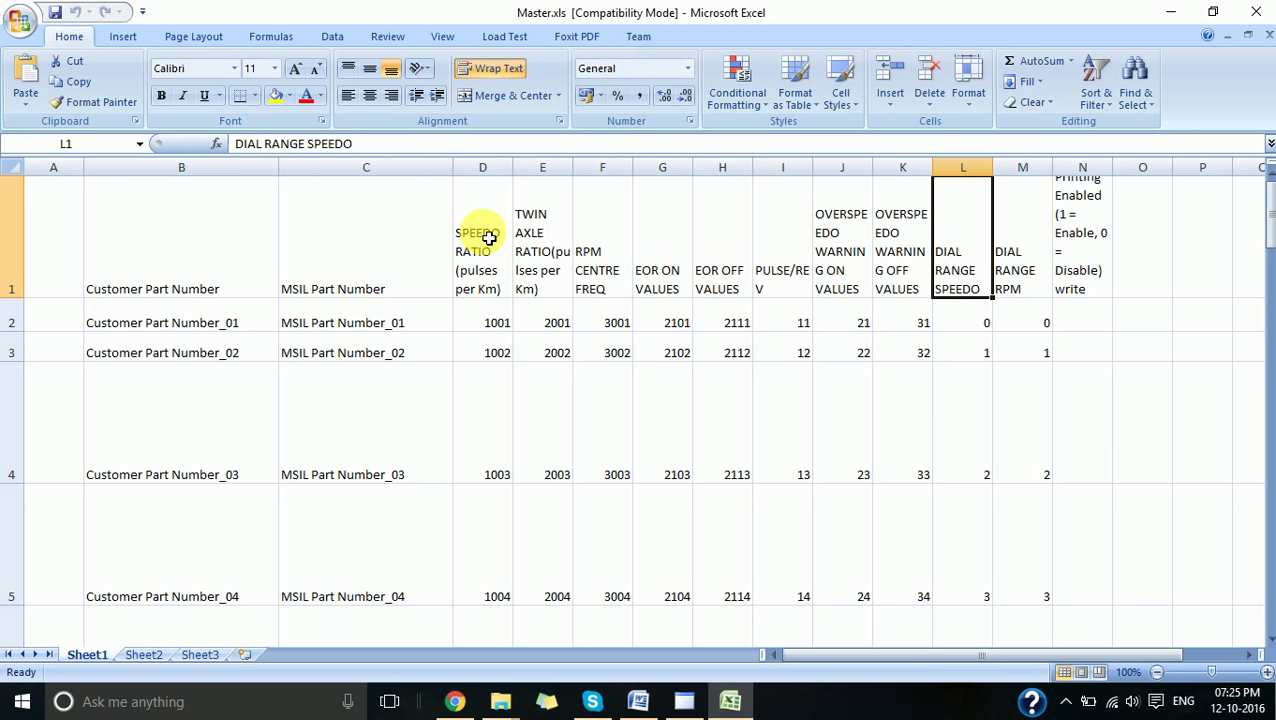
{"action": "key", "text": "Right"}
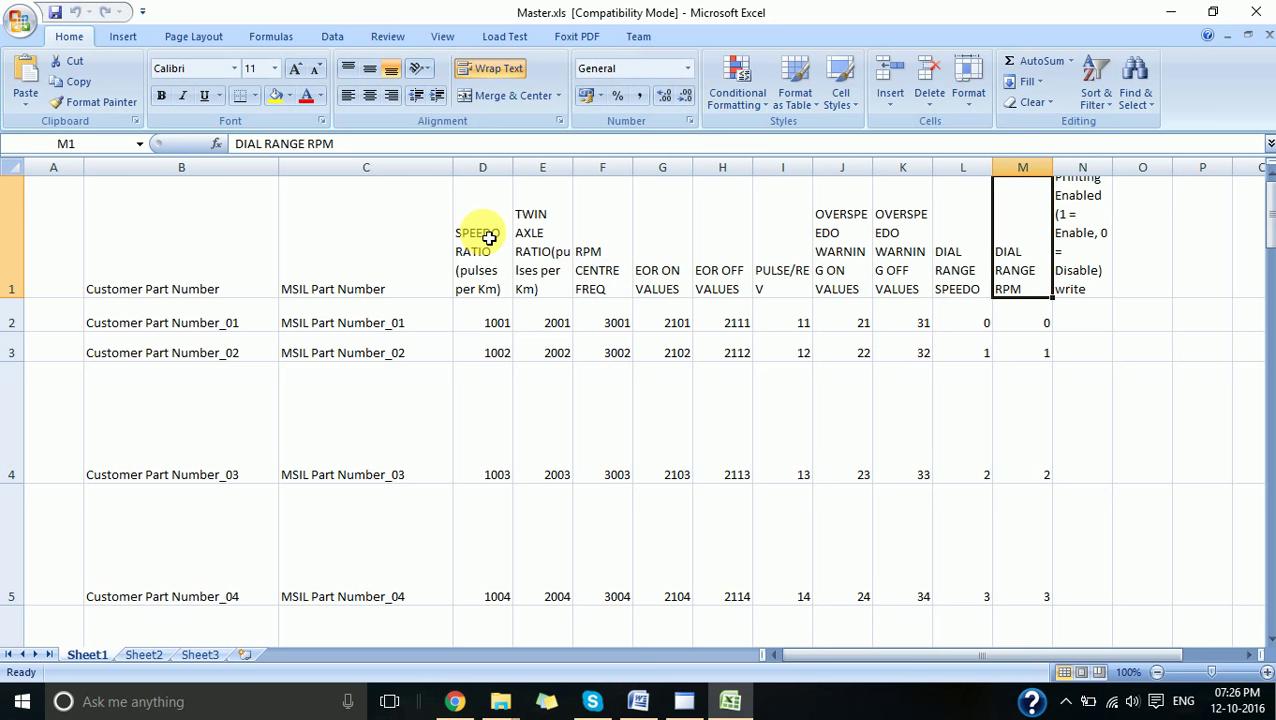
{"action": "left_click", "coordinate": [500, 324]}
Step: Step down column D's speedo ratio values to D17 holding 1016
{"action": "key", "text": "Down"}
{"action": "key", "text": "Down"}
{"action": "key", "text": "Down"}
{"action": "key", "text": "Down"}
{"action": "key", "text": "Down"}
{"action": "key", "text": "Down"}
{"action": "key", "text": "Down"}
{"action": "key", "text": "Down"}
{"action": "key", "text": "Down"}
{"action": "key", "text": "Down"}
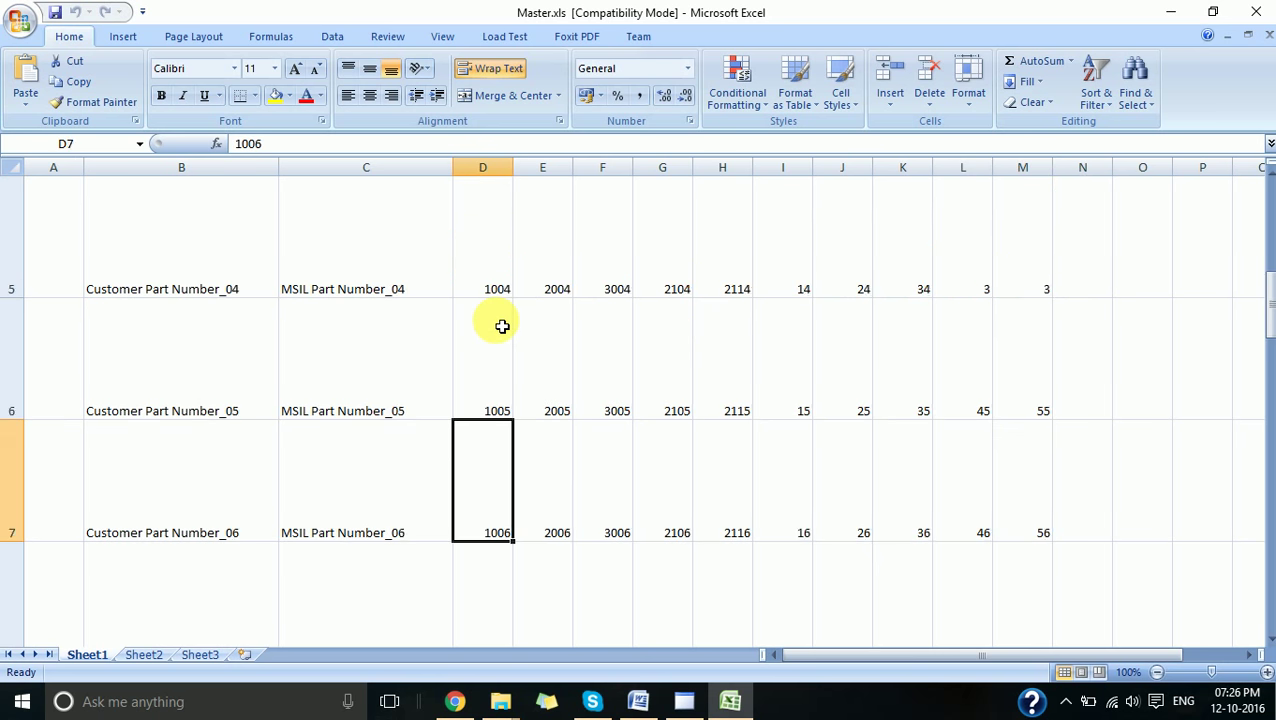
{"action": "key", "text": "Down"}
{"action": "key", "text": "Down"}
{"action": "key", "text": "Down"}
{"action": "key", "text": "Down"}
{"action": "key", "text": "Down"}
{"action": "key", "text": "Down"}
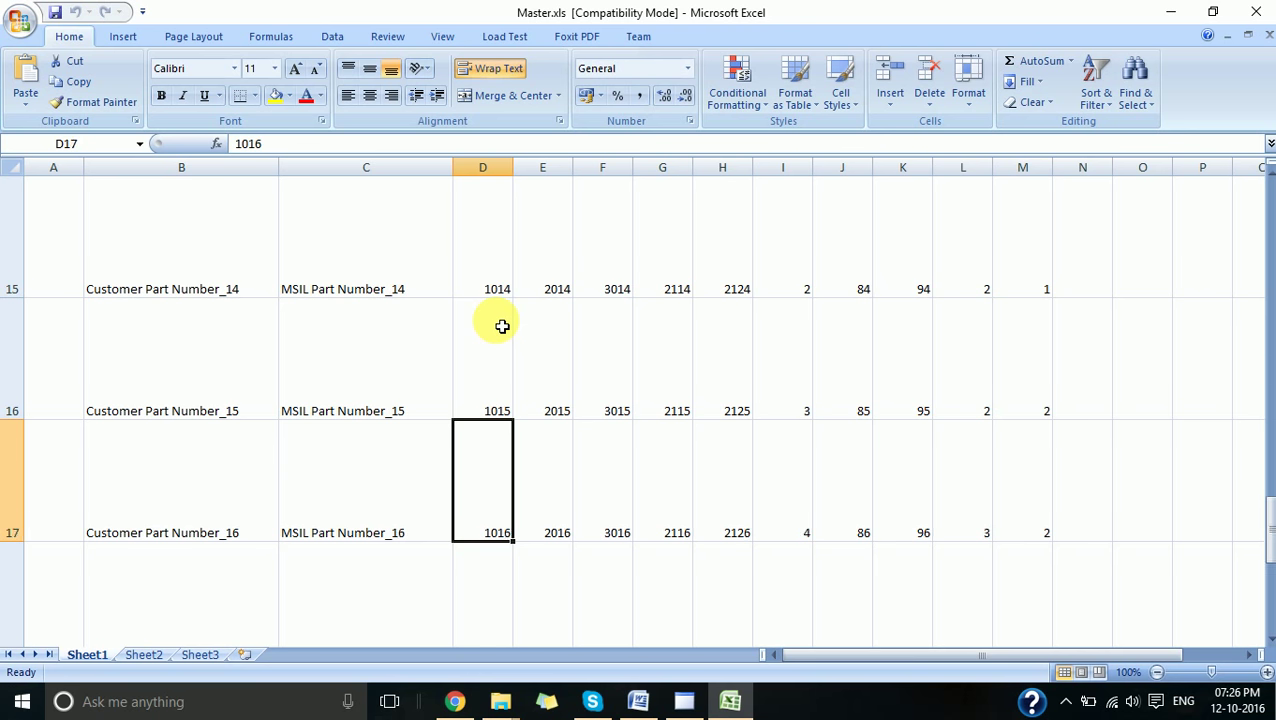
{"action": "key", "text": "Up"}
{"action": "key", "text": "Up"}
{"action": "key", "text": "Down"}
{"action": "key", "text": "Down"}
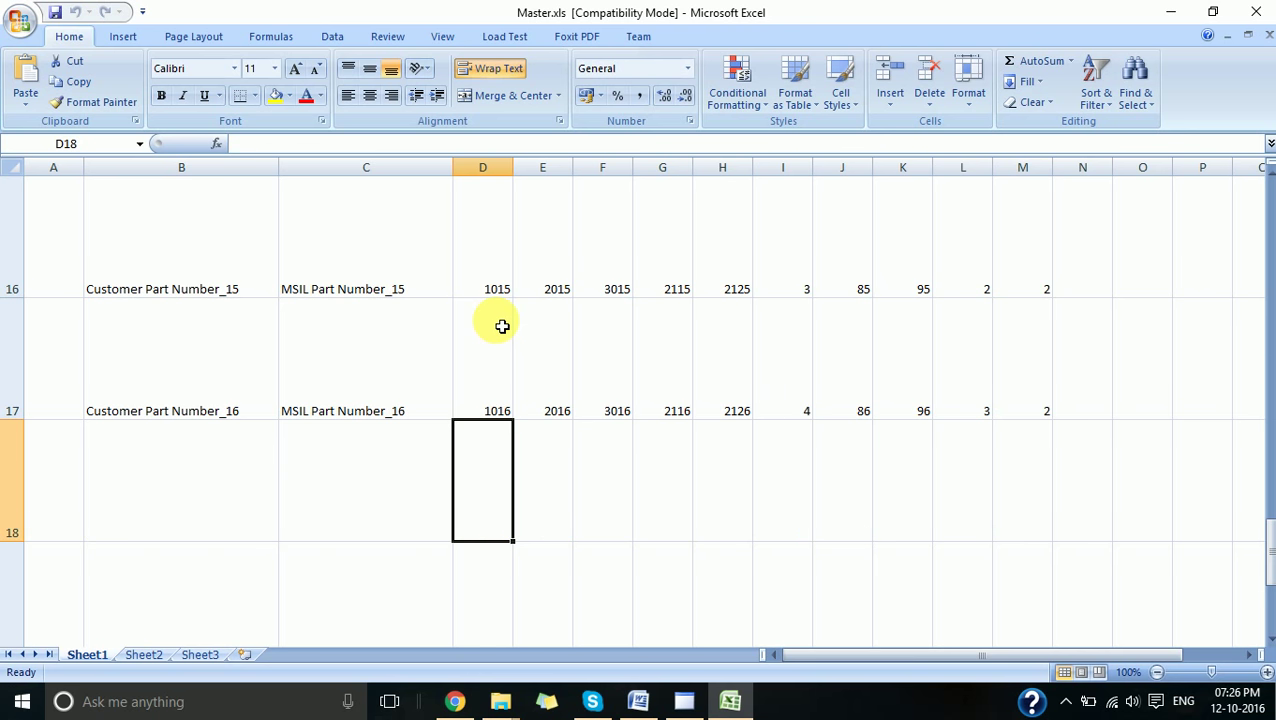
{"action": "key", "text": "Up"}
Step: Check MSIL Part Number_16 in C17 and RPM centre frequency 3015 in F16, then exit Excel
{"action": "key", "text": "Down"}
{"action": "key", "text": "Up"}
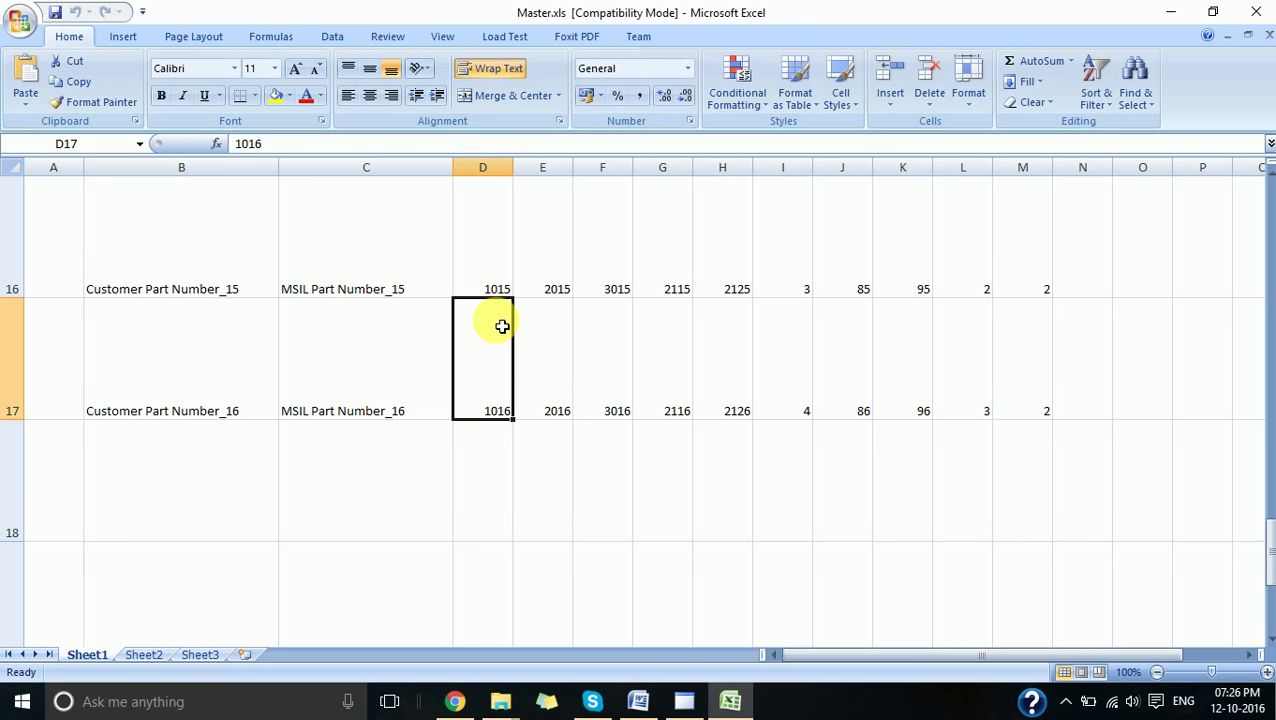
{"action": "key", "text": "Left"}
{"action": "key", "text": "Left"}
{"action": "key", "text": "Right"}
{"action": "key", "text": "Left"}
{"action": "key", "text": "Right"}
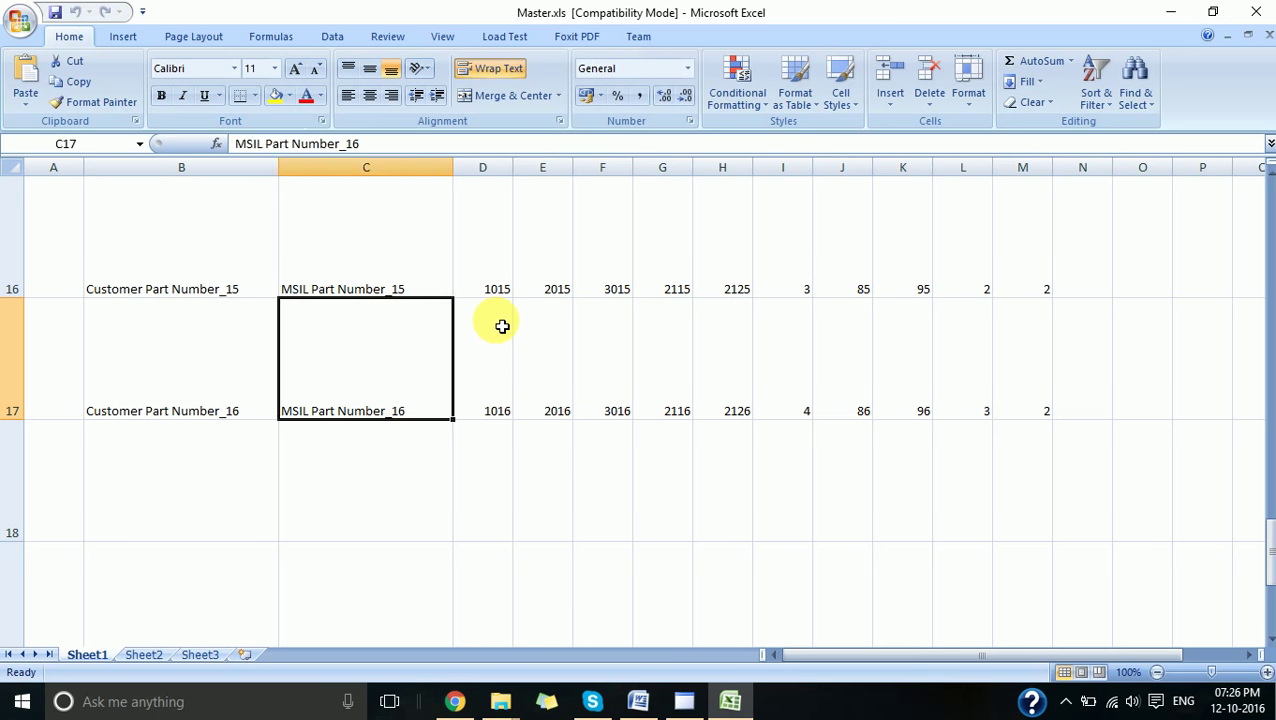
{"action": "key", "text": "Right"}
{"action": "key", "text": "Right"}
{"action": "key", "text": "Right"}
{"action": "key", "text": "Up"}
{"action": "key", "text": "Up"}
{"action": "key", "text": "Up"}
{"action": "key", "text": "Up"}
{"action": "key", "text": "Up"}
{"action": "key", "text": "Up"}
{"action": "key", "text": "Up"}
{"action": "key", "text": "Up"}
{"action": "key", "text": "Up"}
{"action": "key", "text": "Up"}
{"action": "key", "text": "Up"}
{"action": "key", "text": "Up"}
{"action": "key", "text": "Up"}
{"action": "key", "text": "Up"}
{"action": "key", "text": "Up"}
{"action": "key", "text": "Up"}
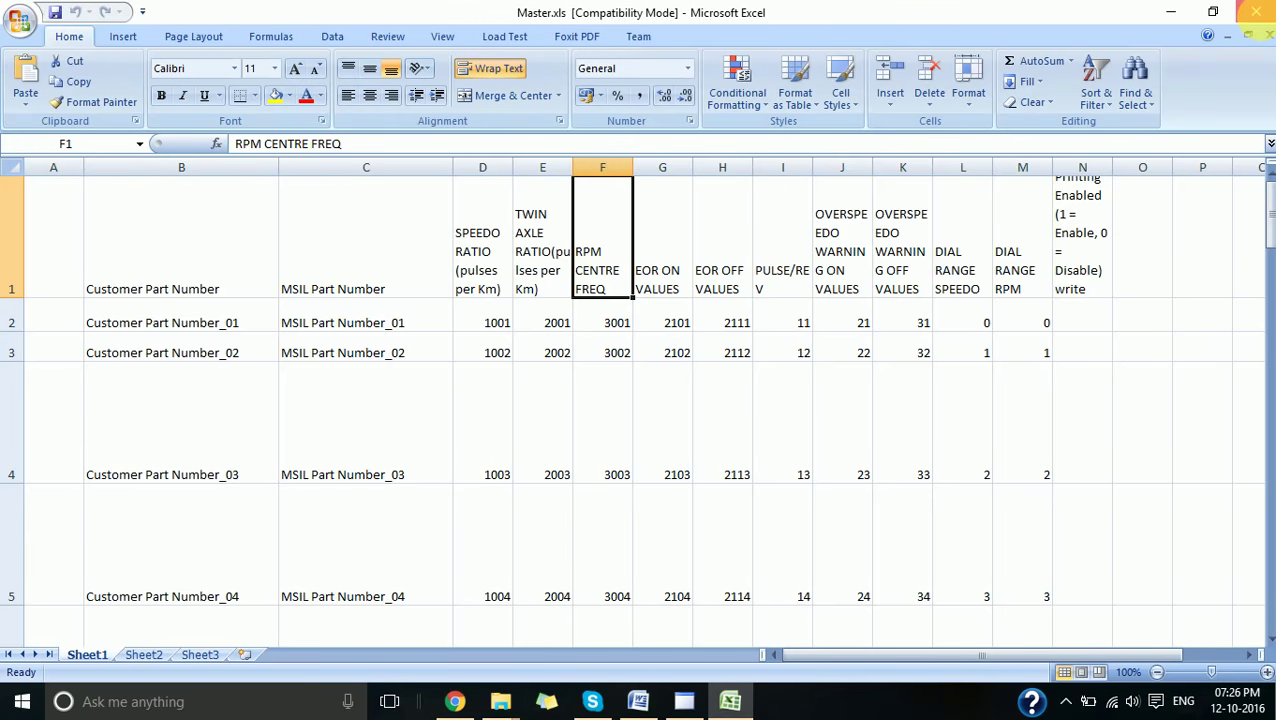
{"action": "left_click", "coordinate": [1256, 12]}
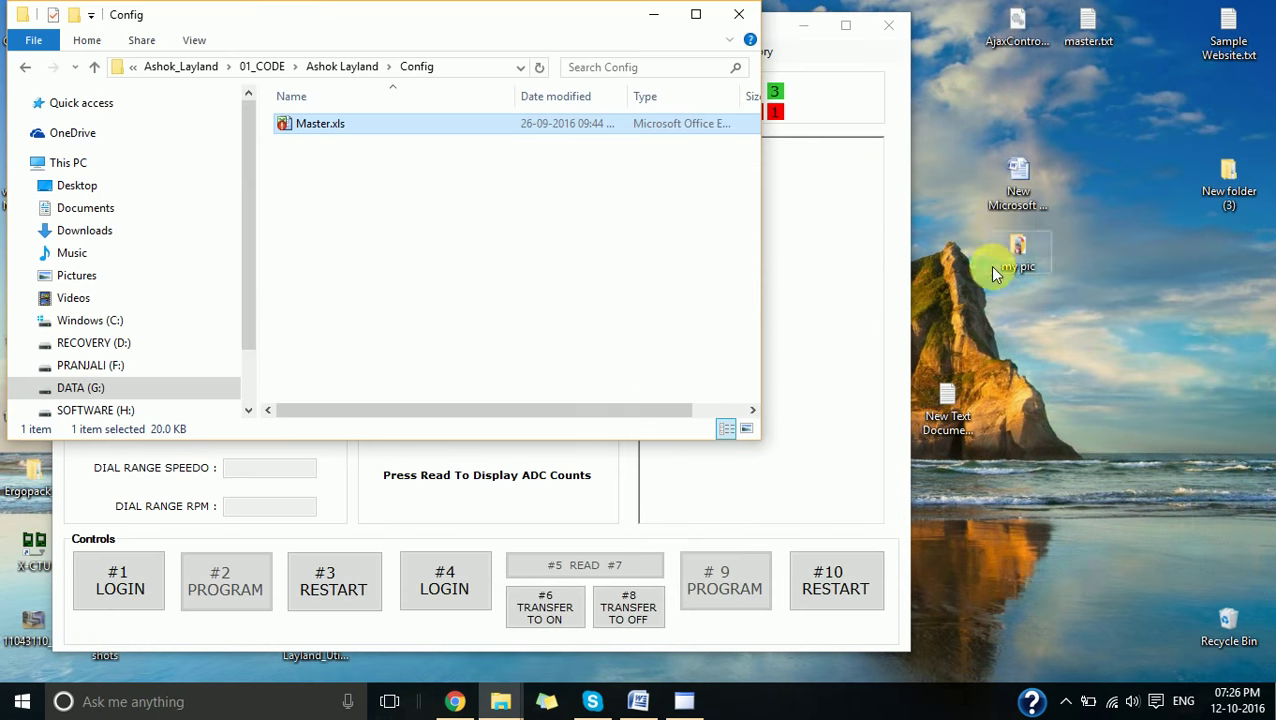
Step: Minimize Explorer, select MSIL Part Number_01, and acknowledge the parameters-loaded message
{"action": "left_click", "coordinate": [653, 14]}
{"action": "left_click", "coordinate": [584, 172]}
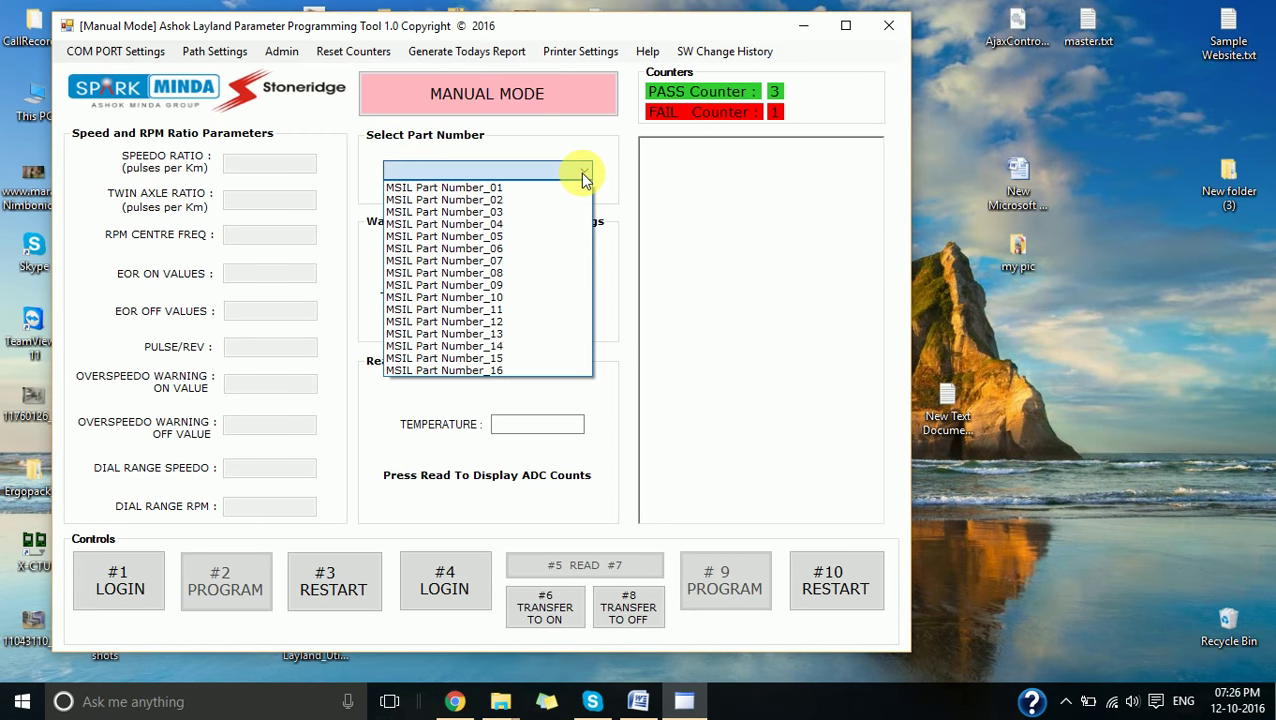
{"action": "left_click", "coordinate": [516, 188]}
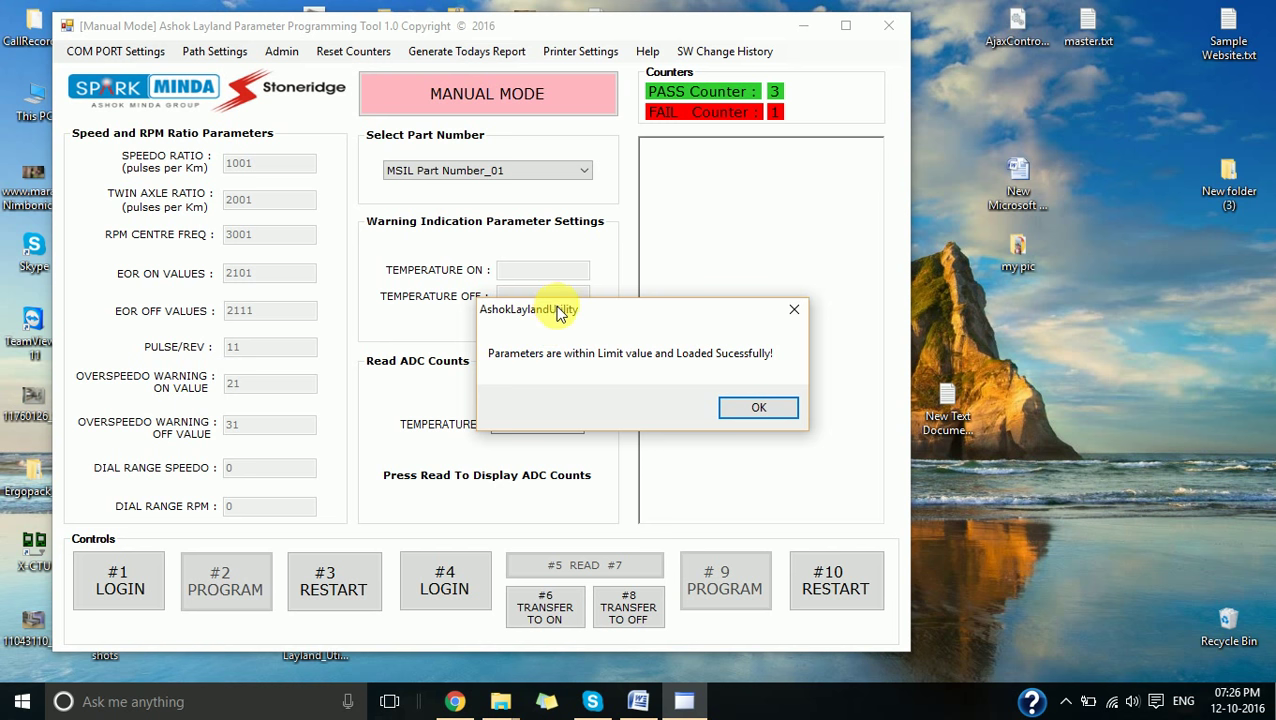
{"action": "left_click_drag", "start_coordinate": [560, 313], "coordinate": [480, 284]}
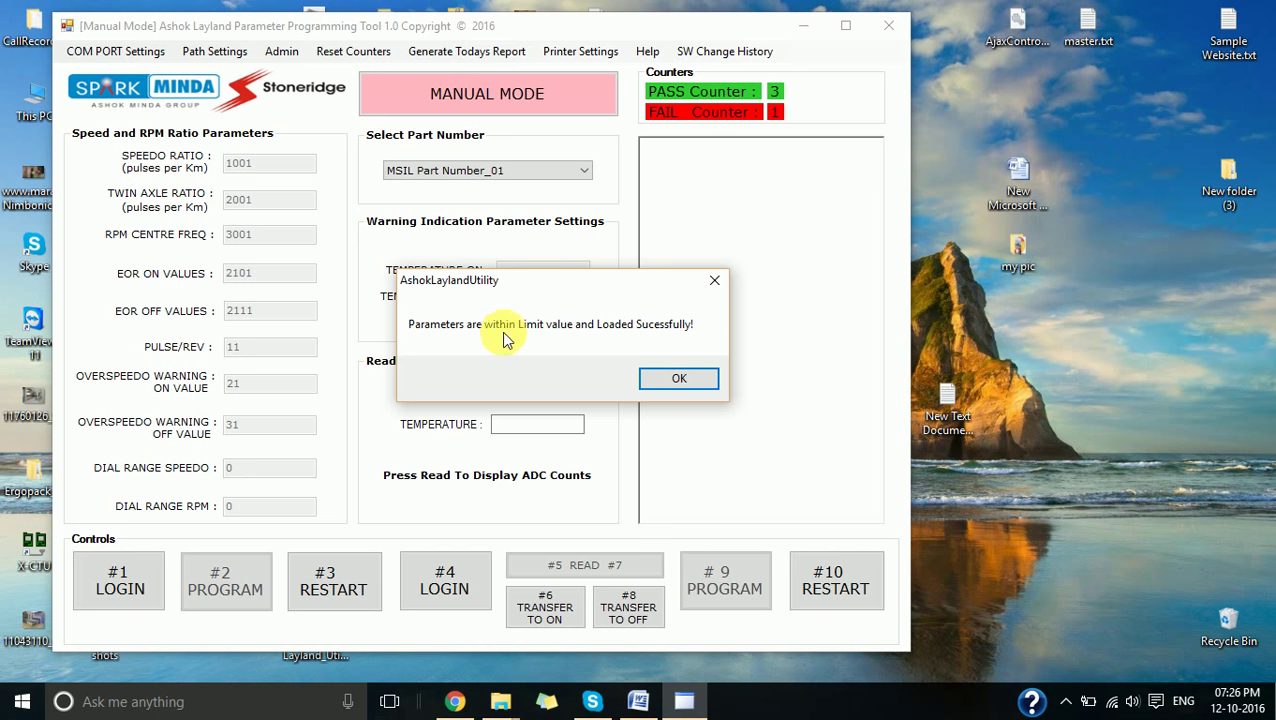
{"action": "left_click", "coordinate": [679, 378]}
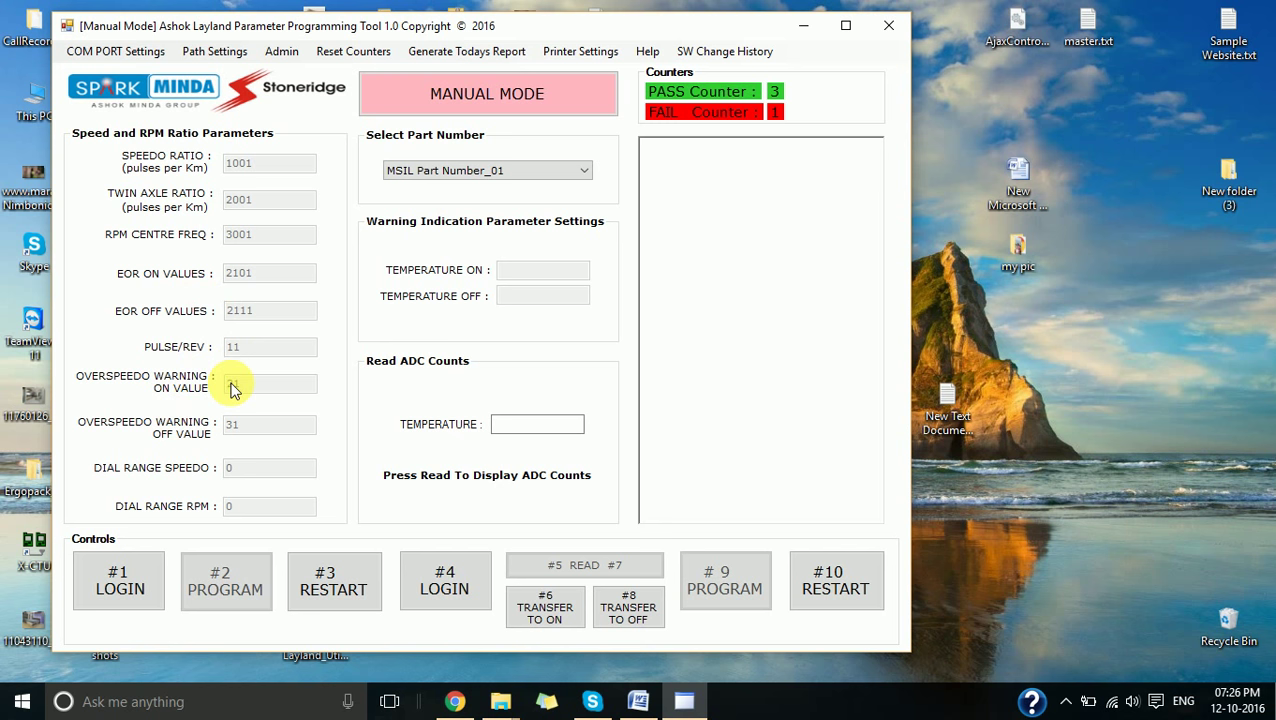
Step: Log in with #1 LOGIN and select the 'Logged in !!!' lines in the log
{"action": "left_click", "coordinate": [118, 585]}
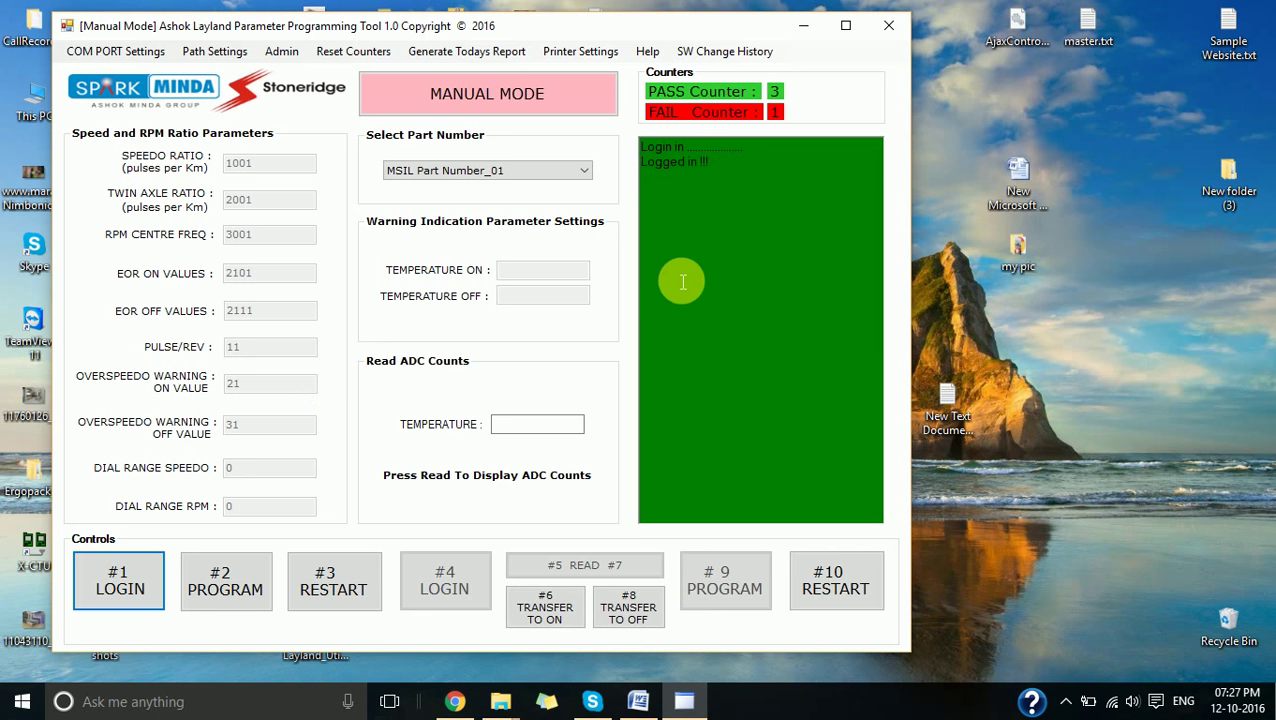
{"action": "left_click_drag", "start_coordinate": [740, 177], "coordinate": [607, 135]}
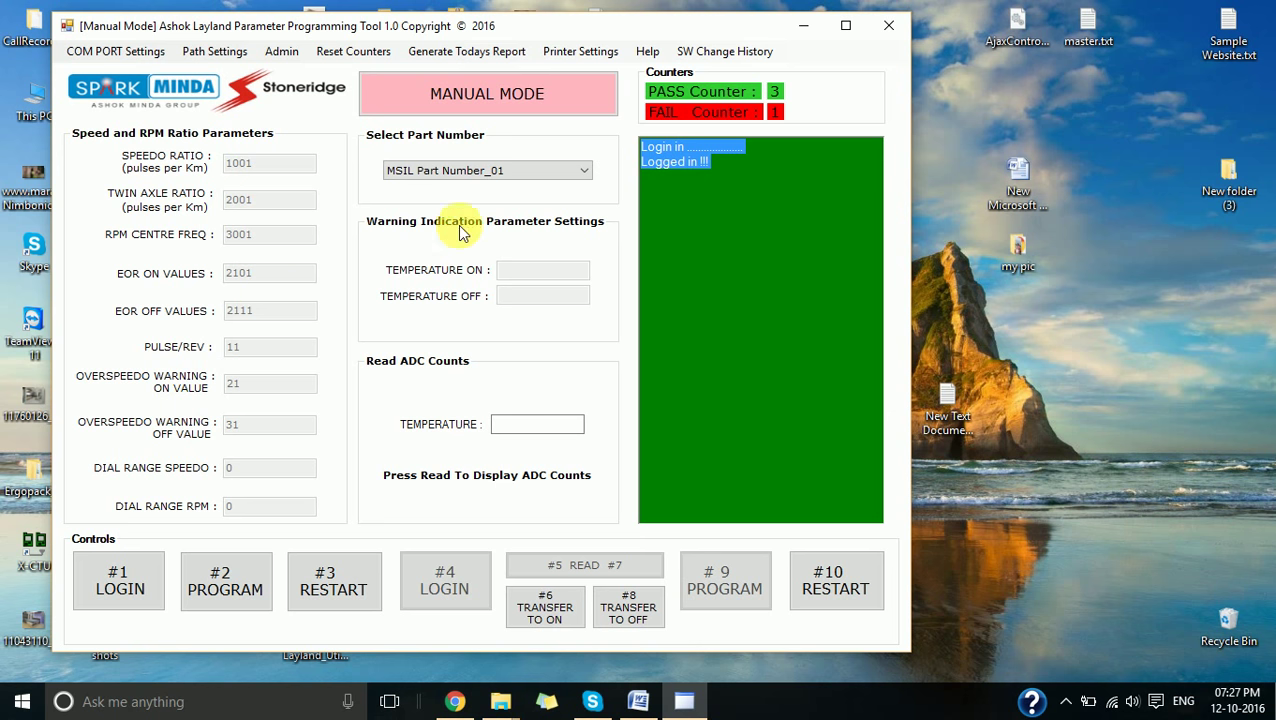
Step: Try MSIL Part Number_03 and dismiss its parameter warning
{"action": "left_click", "coordinate": [583, 171]}
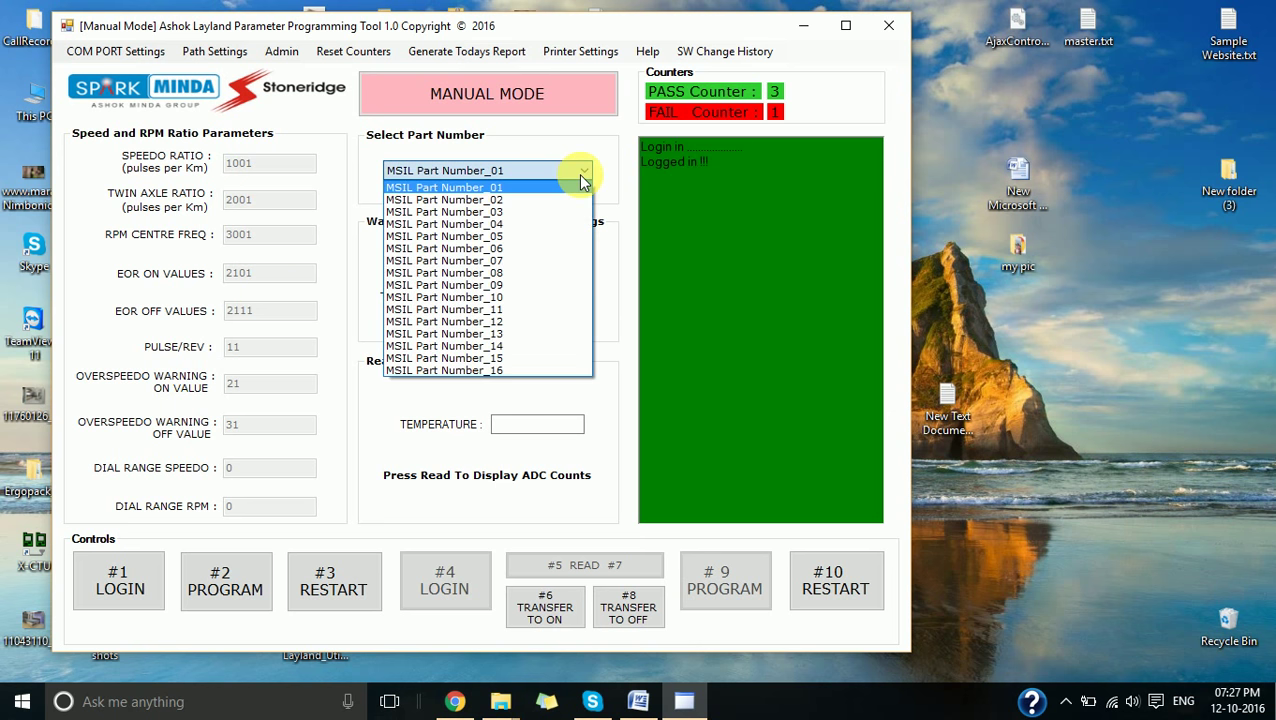
{"action": "left_click", "coordinate": [518, 213]}
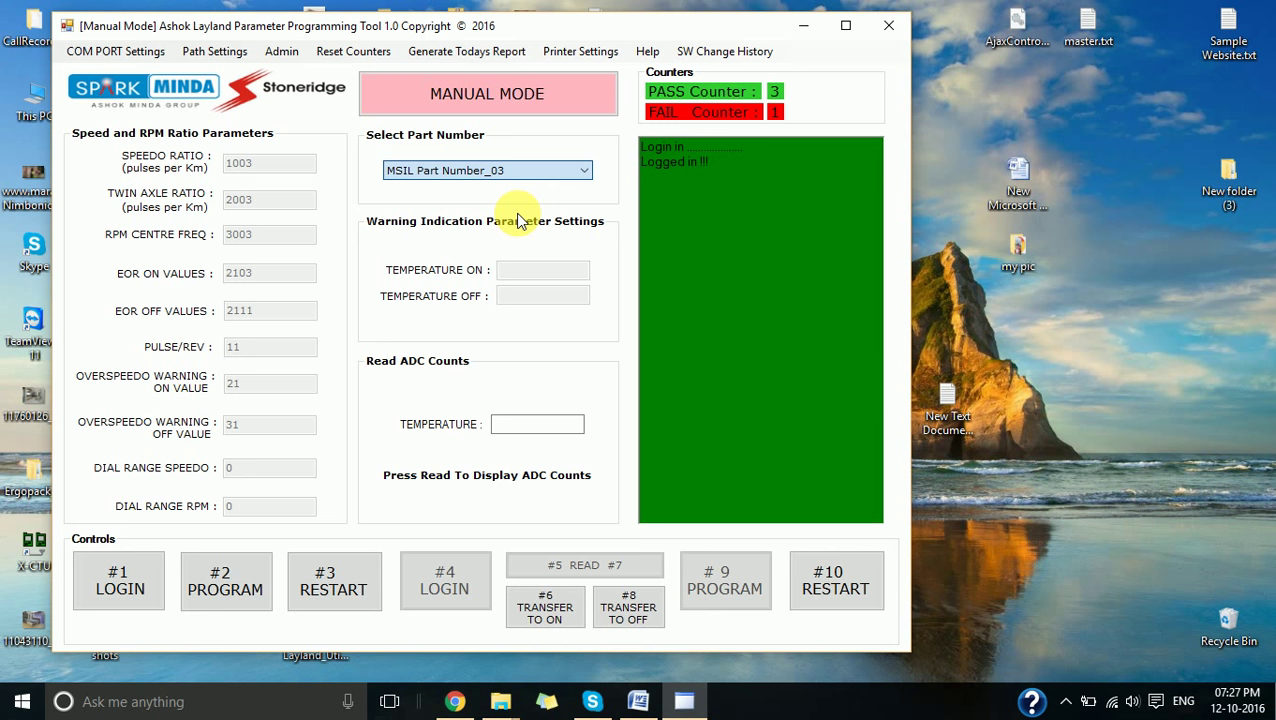
{"action": "left_click", "coordinate": [790, 412]}
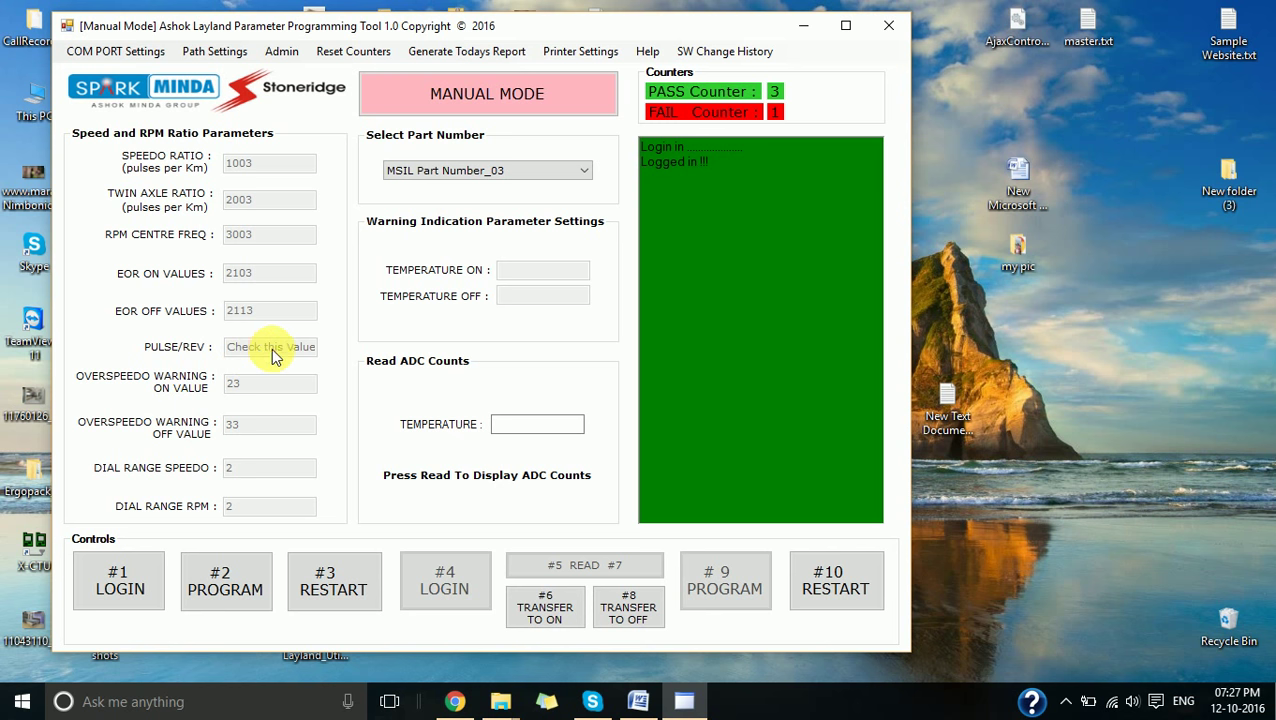
Step: Load MSIL Part Number_07 (speedo ratio 1007), accepting its outside-limit warning
{"action": "left_click", "coordinate": [465, 171]}
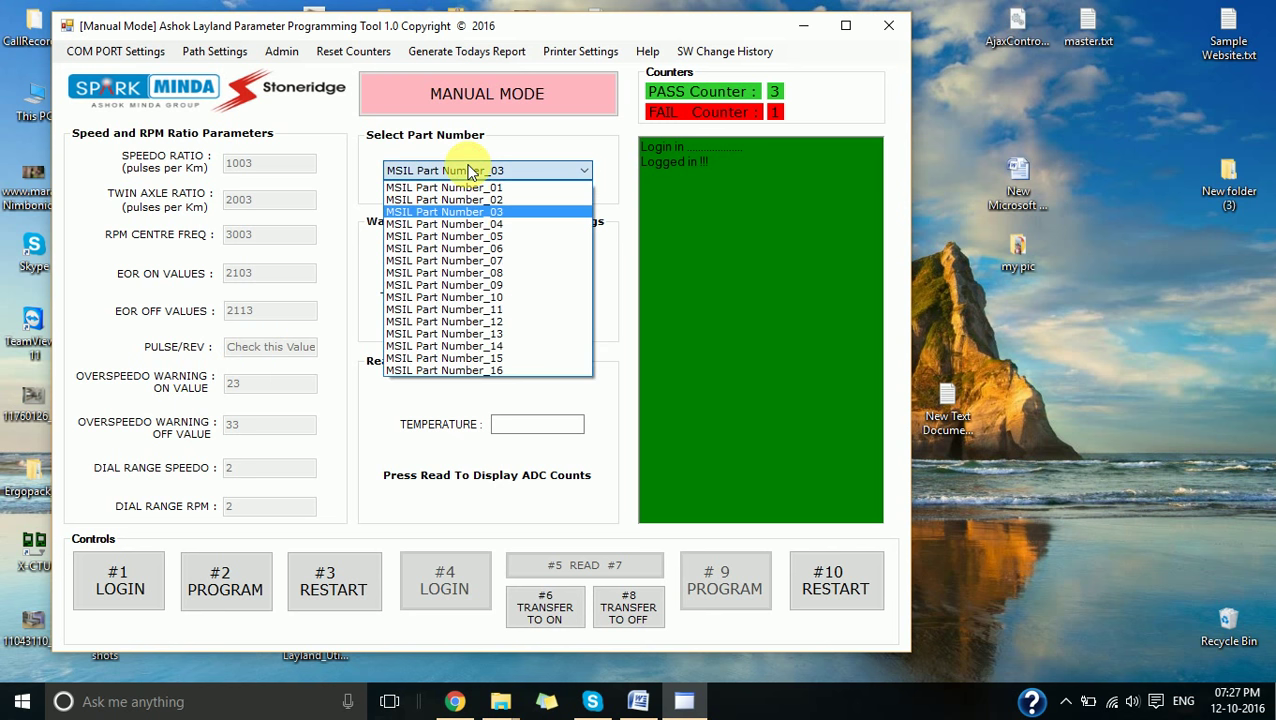
{"action": "left_click", "coordinate": [457, 261]}
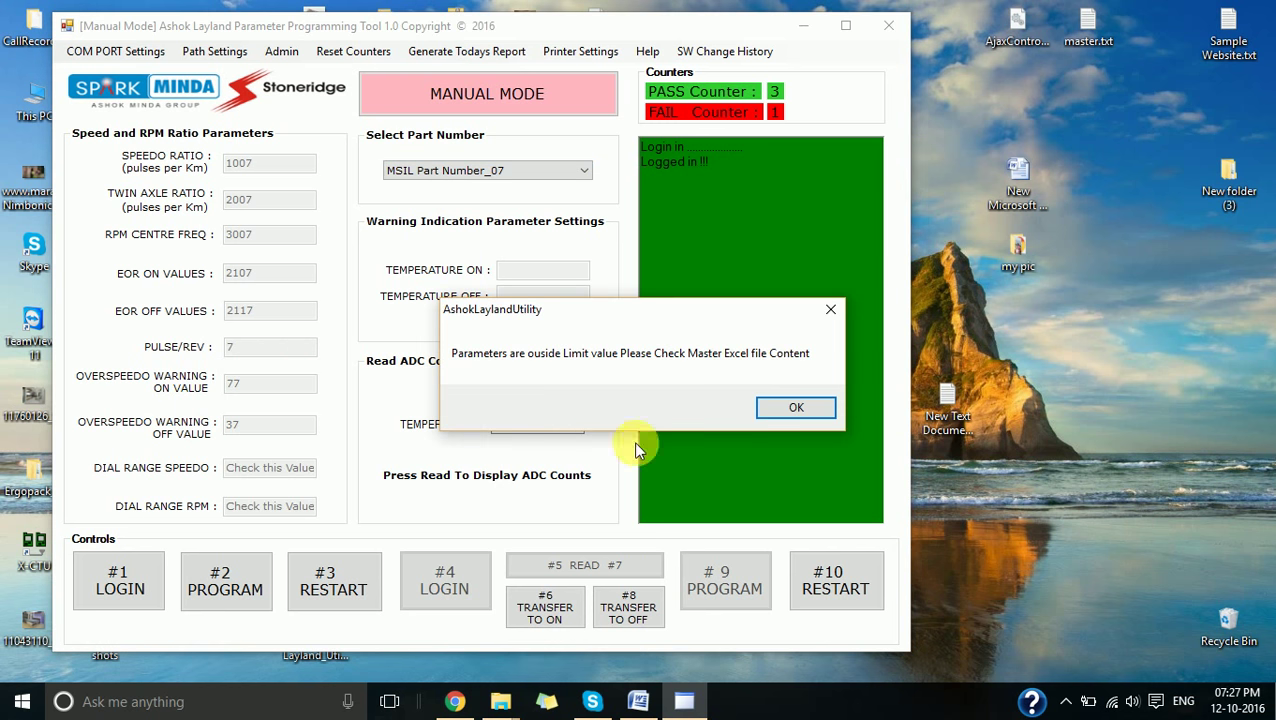
{"action": "left_click", "coordinate": [795, 410]}
Step: Load MSIL Part Number_02, showing speedo ratio 1002 and pulse/rev 12
{"action": "left_click", "coordinate": [527, 171]}
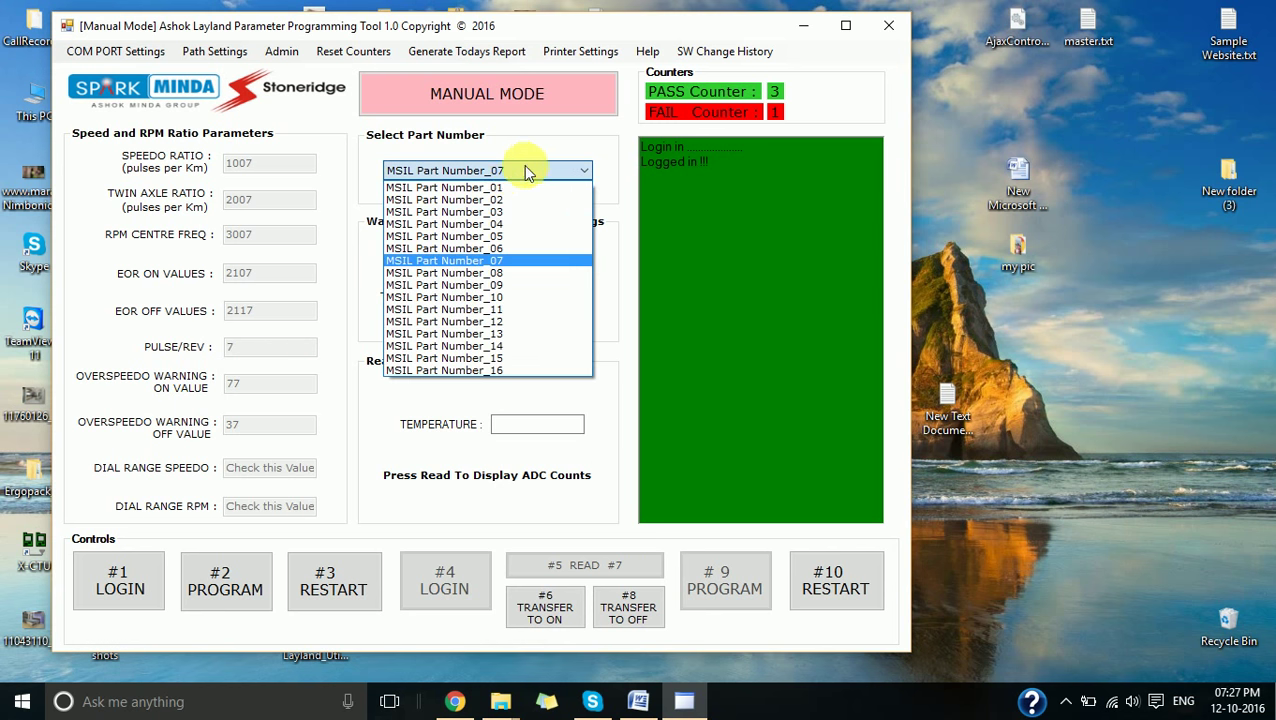
{"action": "left_click", "coordinate": [509, 199]}
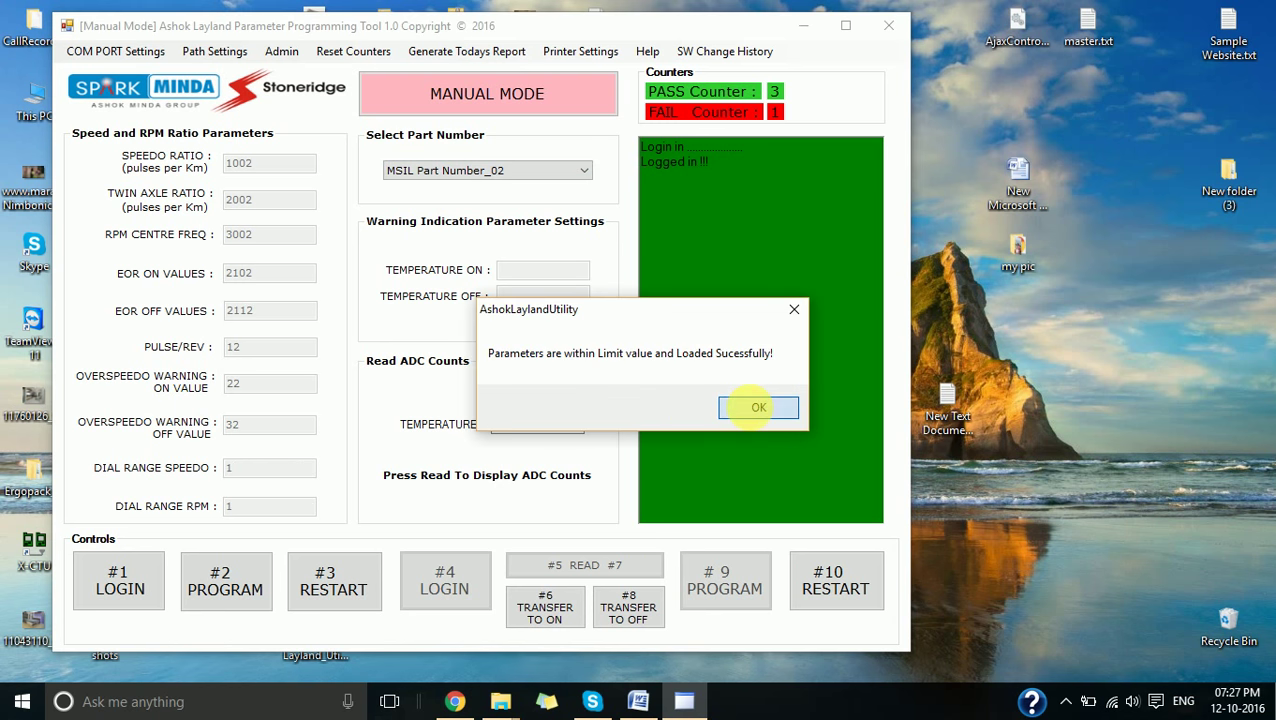
{"action": "left_click", "coordinate": [755, 410]}
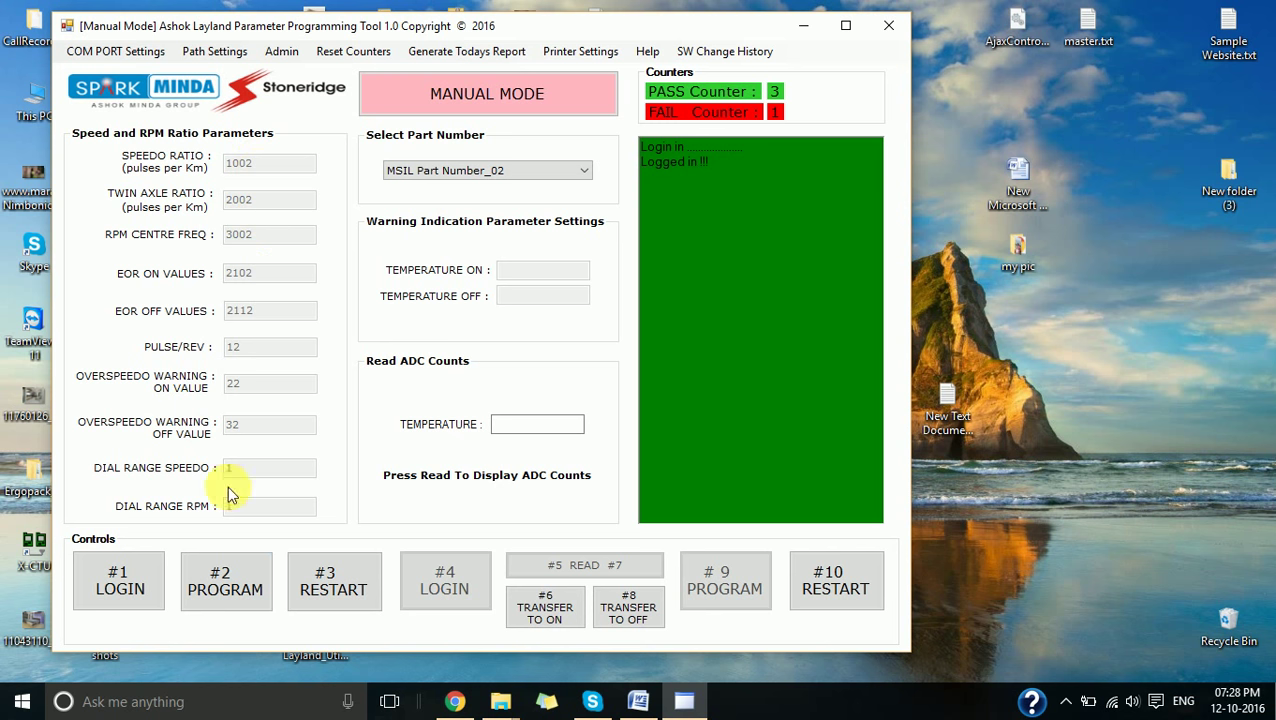
Step: Program MSIL Part Number_02 onto the device, confirm 'Verification Success!!!', then restart
{"action": "left_click", "coordinate": [226, 585]}
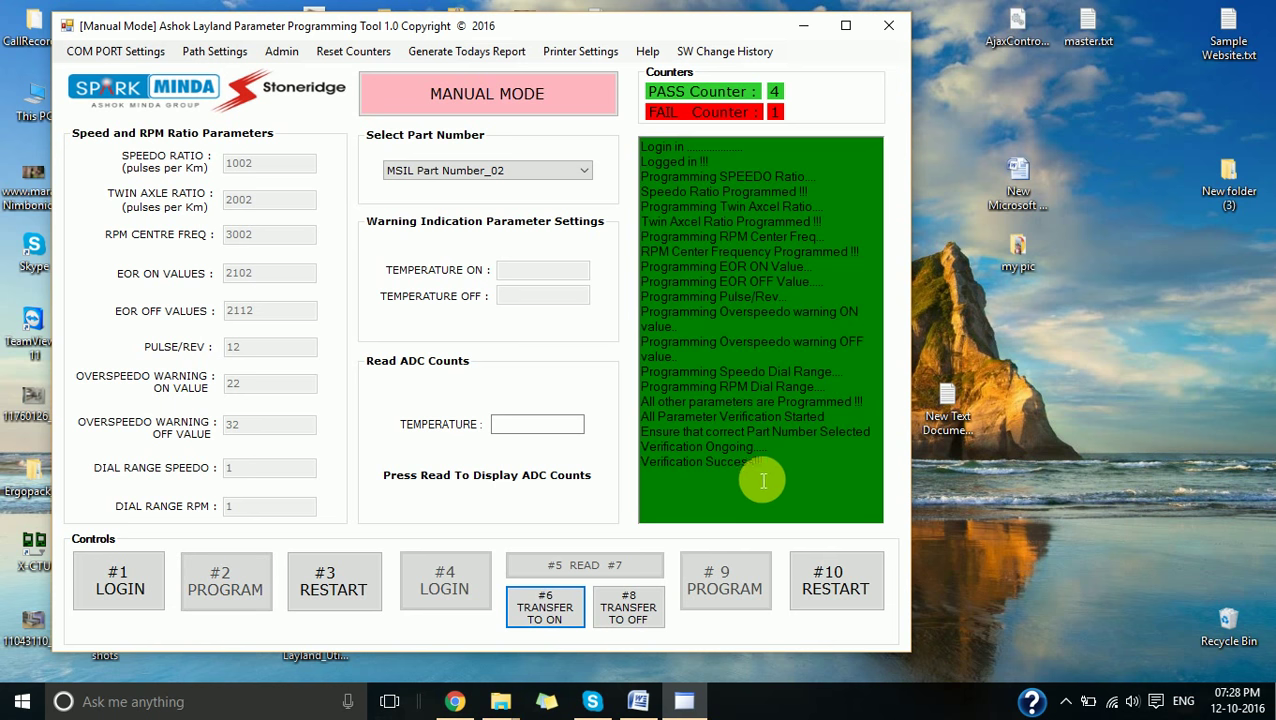
{"action": "left_click_drag", "start_coordinate": [782, 477], "coordinate": [645, 470]}
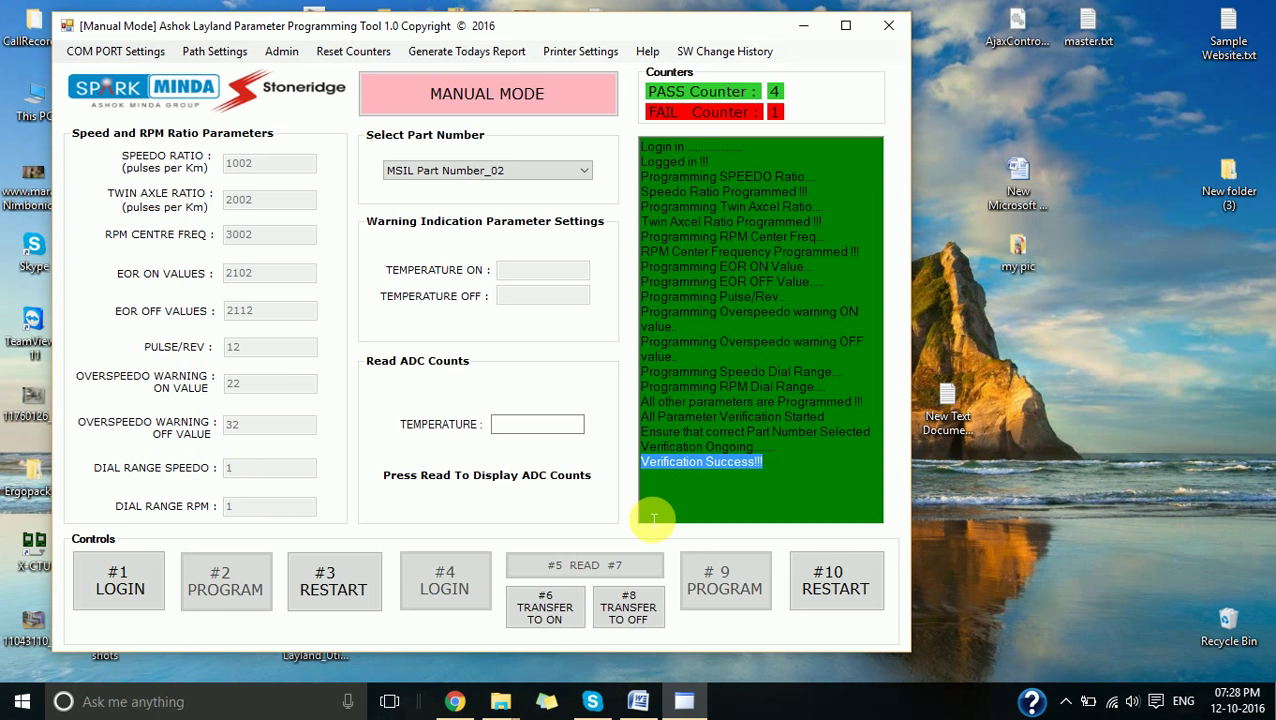
{"action": "left_click_drag", "start_coordinate": [788, 472], "coordinate": [661, 474]}
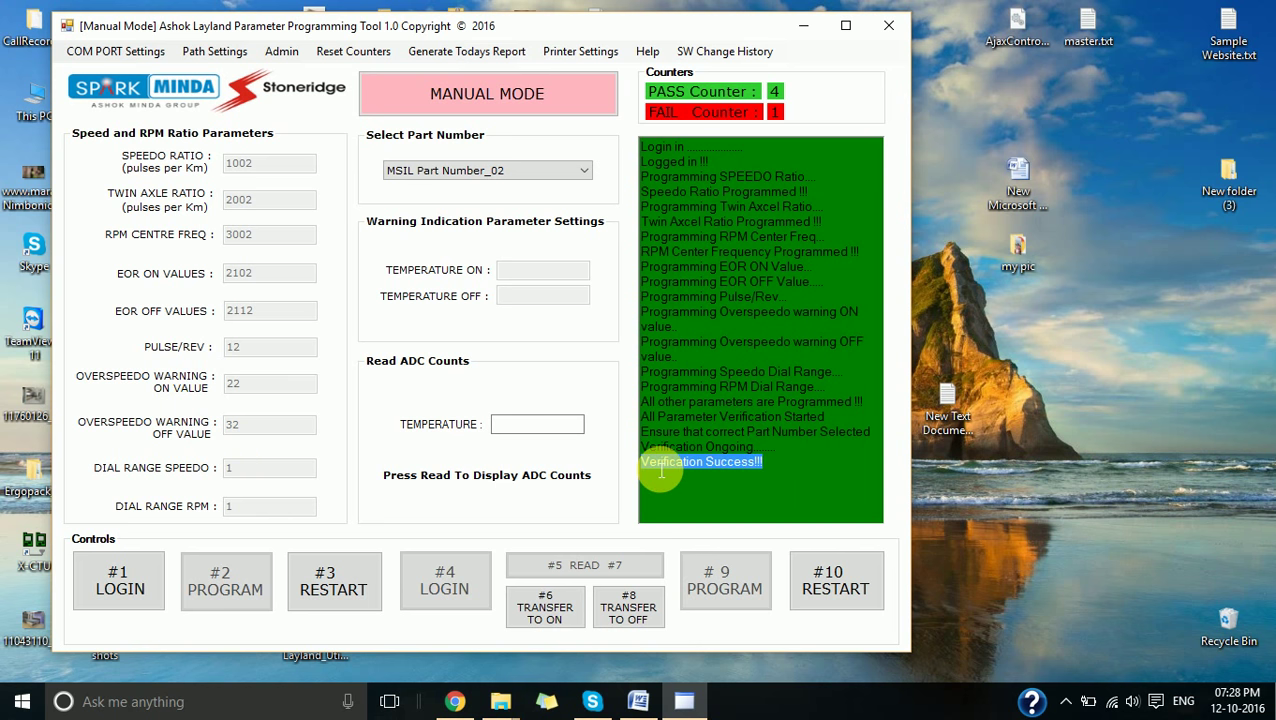
{"action": "left_click", "coordinate": [797, 470]}
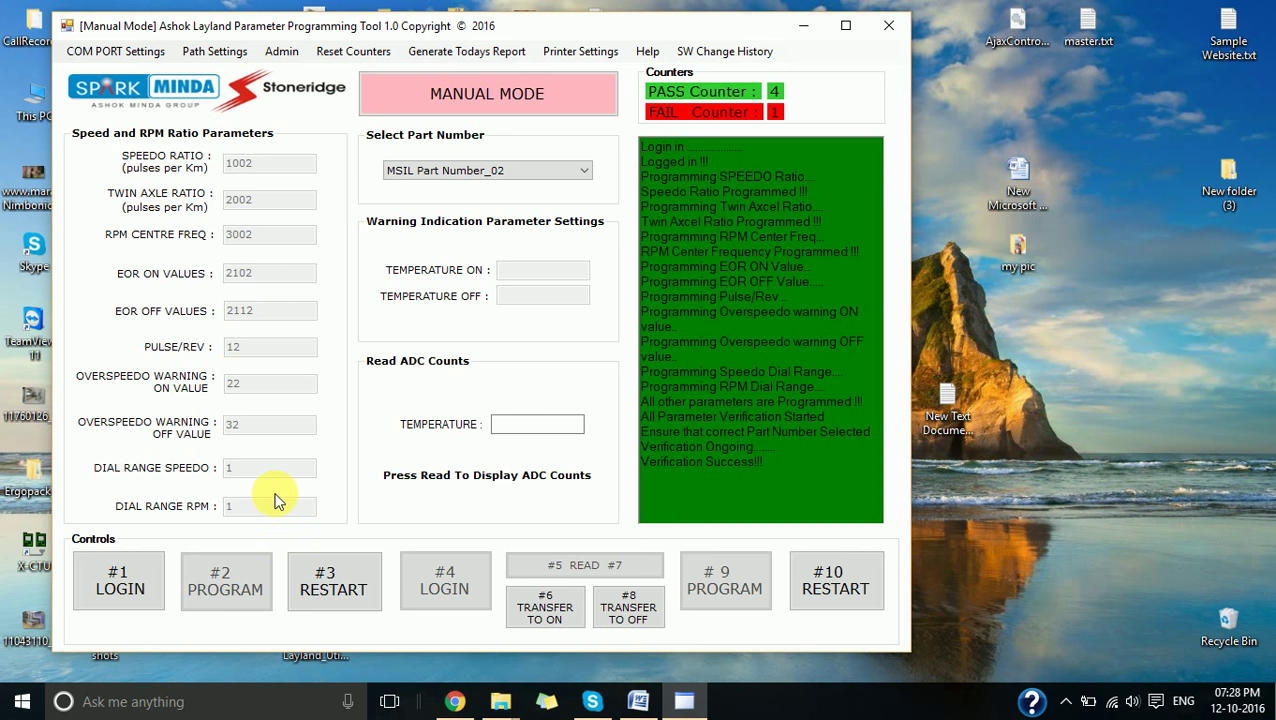
{"action": "left_click", "coordinate": [328, 584]}
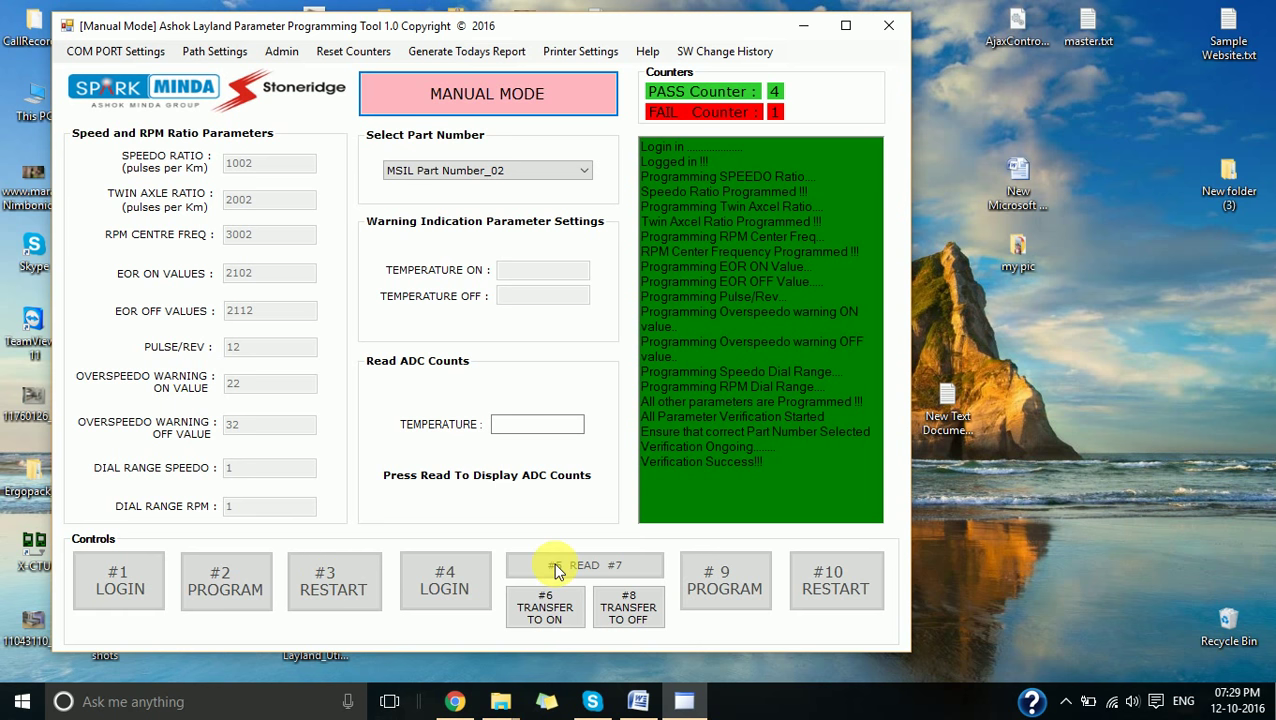
Step: Restart, log in to read the warning values, and read the temperature ADC count (0)
{"action": "left_click", "coordinate": [550, 609]}
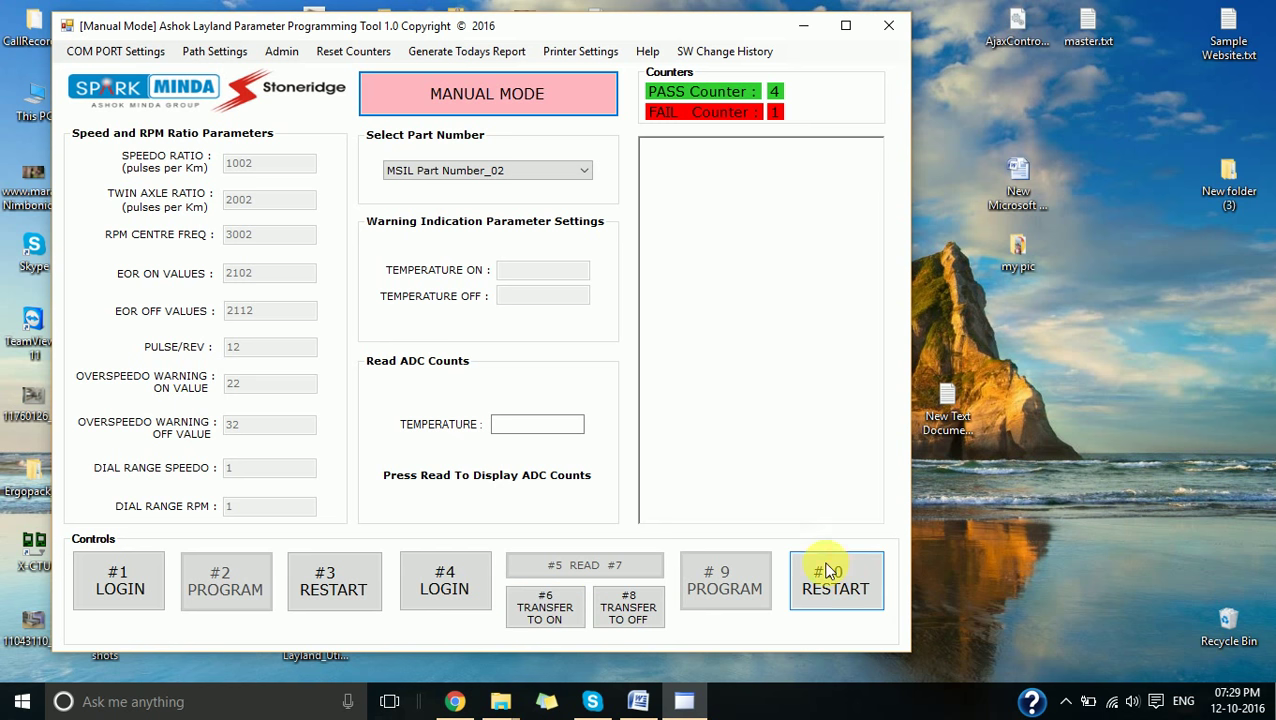
{"action": "left_click", "coordinate": [445, 586]}
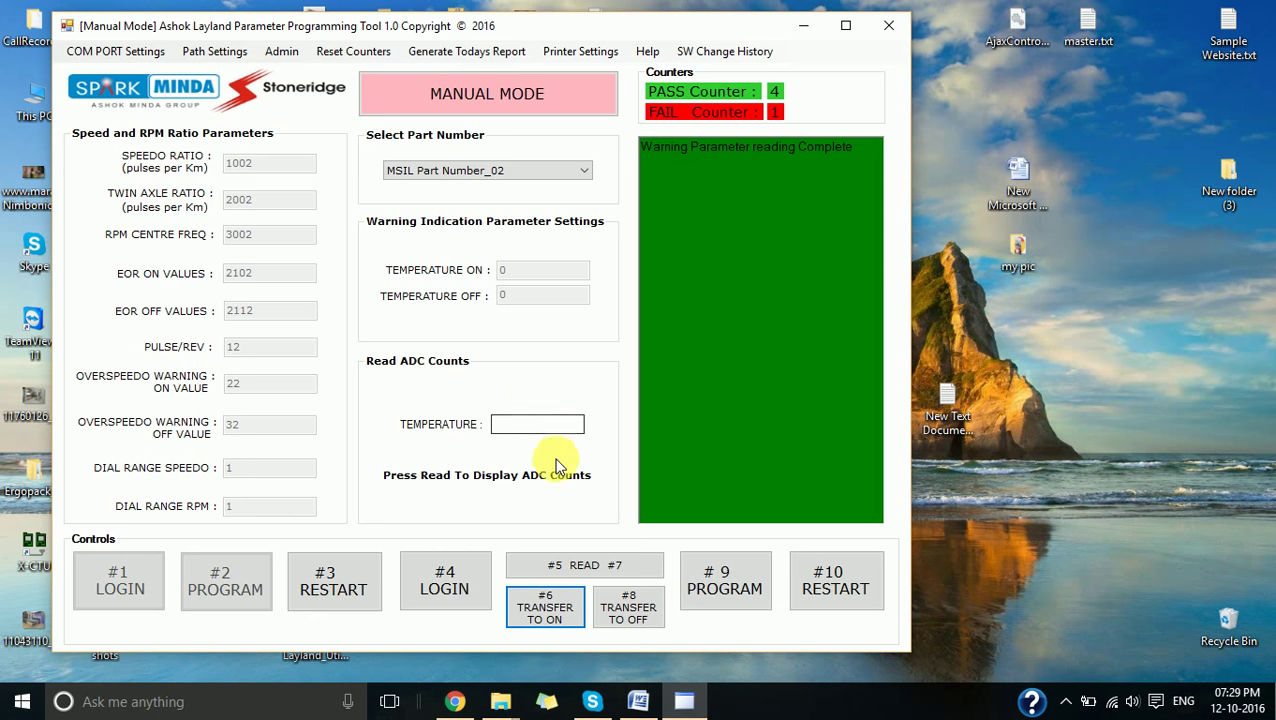
{"action": "left_click", "coordinate": [578, 566]}
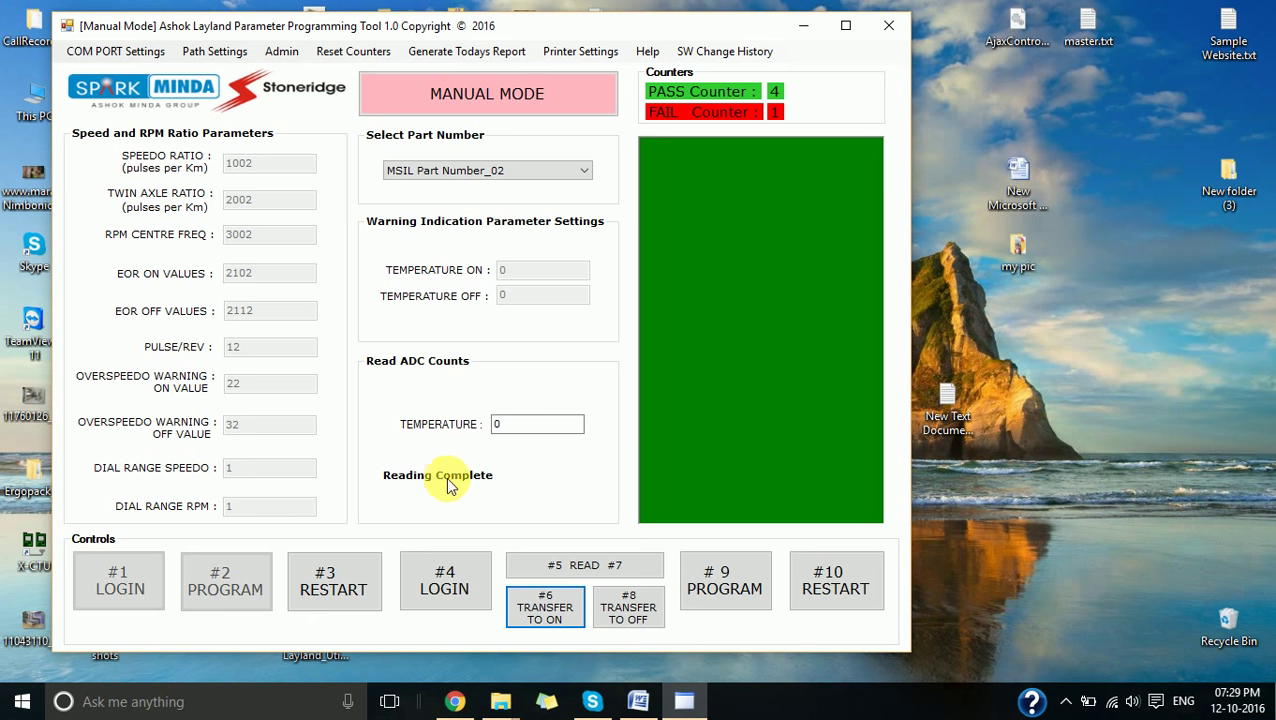
{"action": "left_click", "coordinate": [582, 565]}
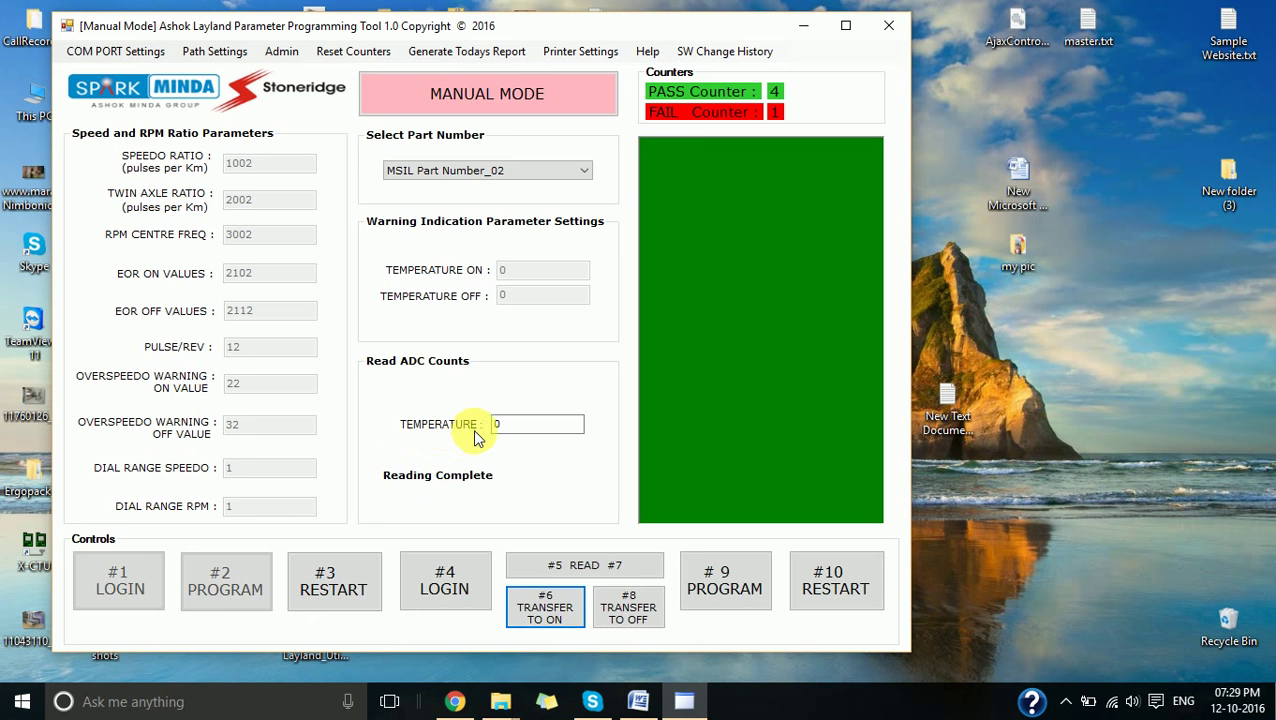
Step: Enter 100 as the temperature value, transfer it to ON, and re-read the ADC count
{"action": "double_click", "coordinate": [510, 424]}
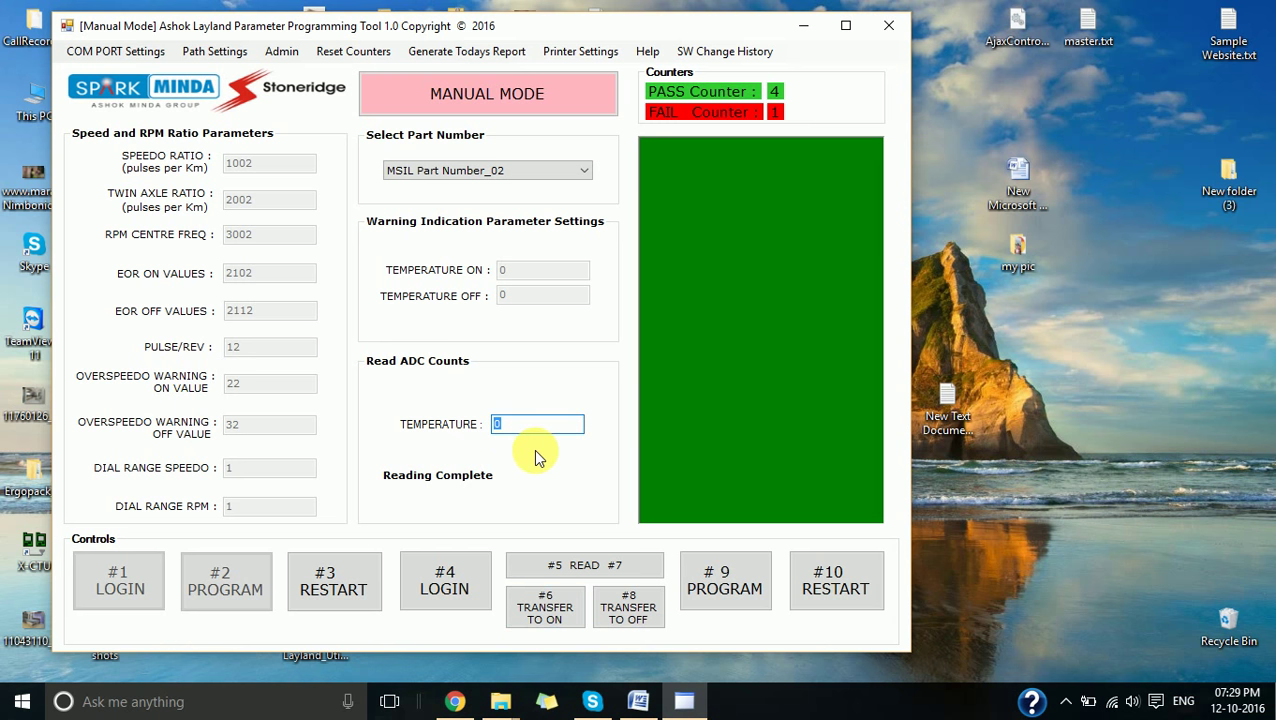
{"action": "left_click", "coordinate": [538, 613]}
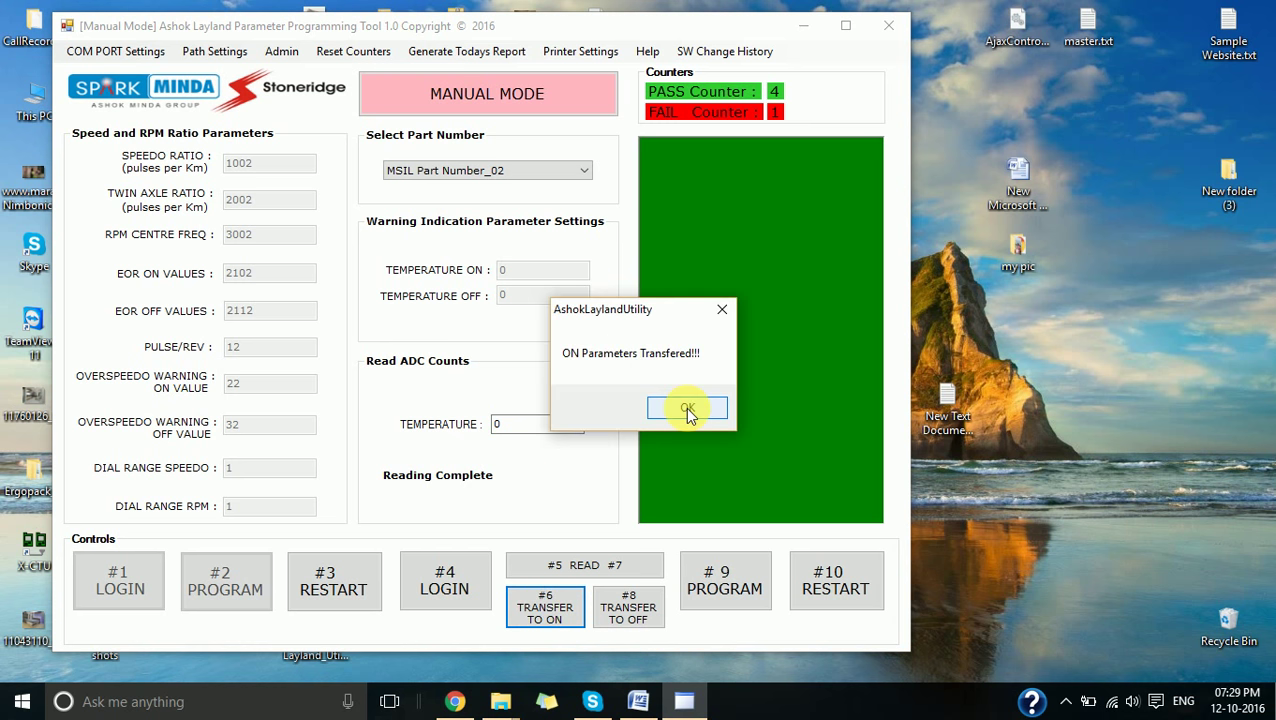
{"action": "left_click", "coordinate": [687, 410]}
{"action": "double_click", "coordinate": [498, 424]}
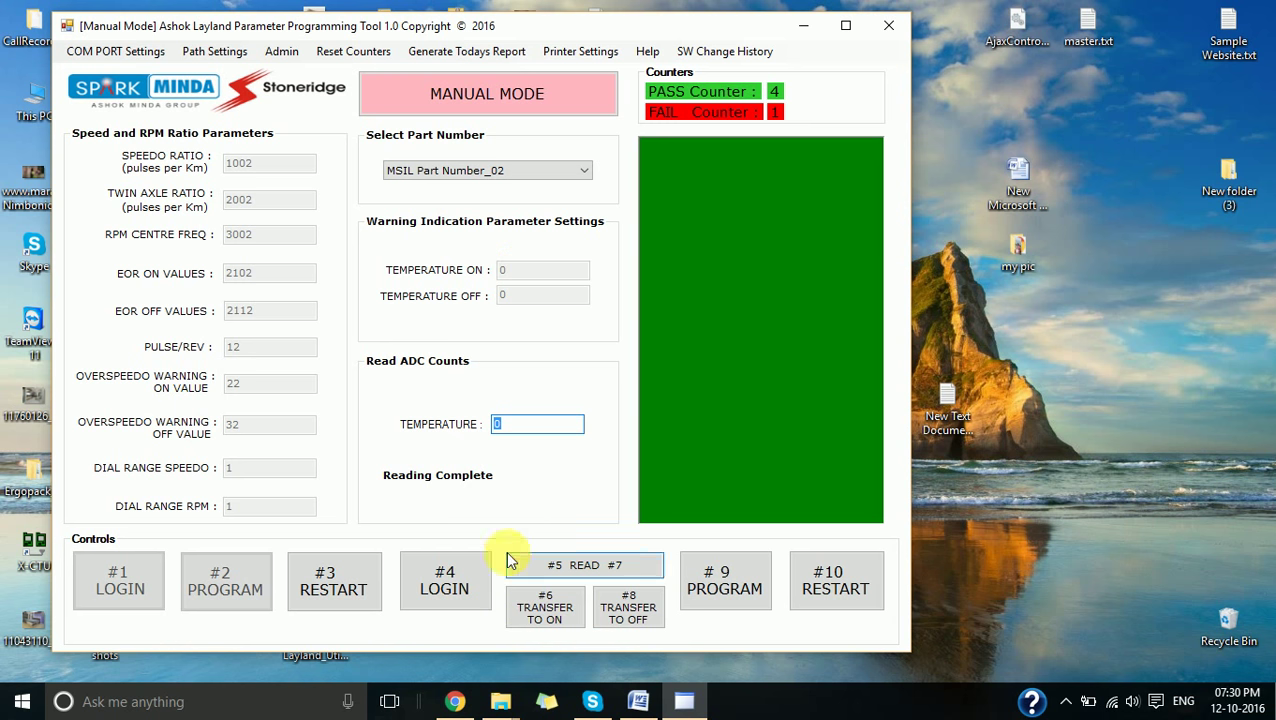
{"action": "left_click", "coordinate": [537, 431]}
{"action": "key", "text": "BackSpace"}
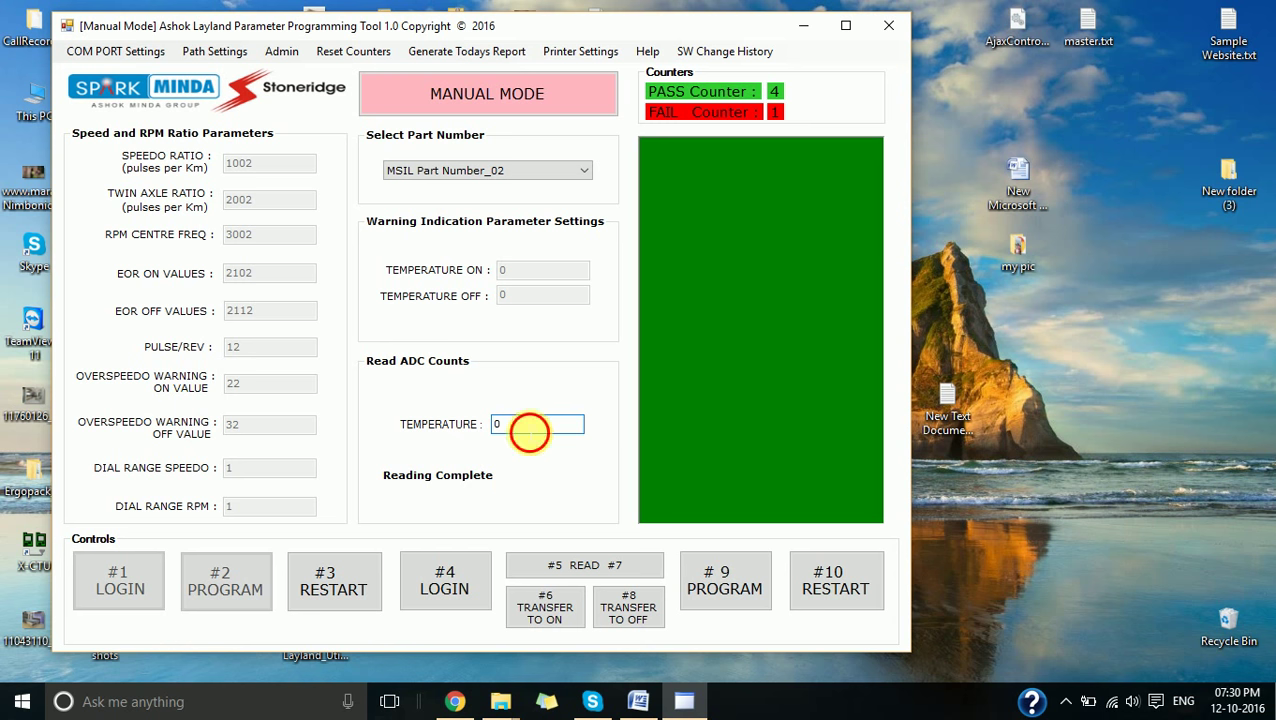
{"action": "type", "text": "100"}
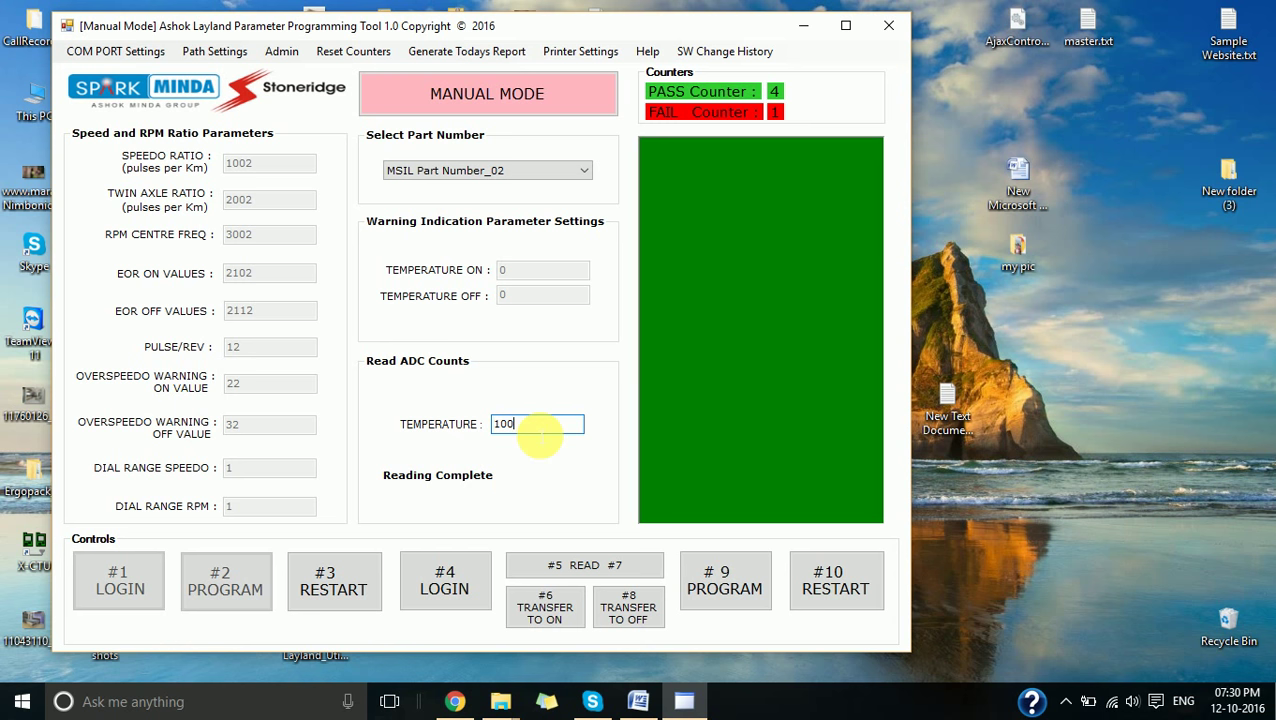
{"action": "left_click", "coordinate": [545, 607]}
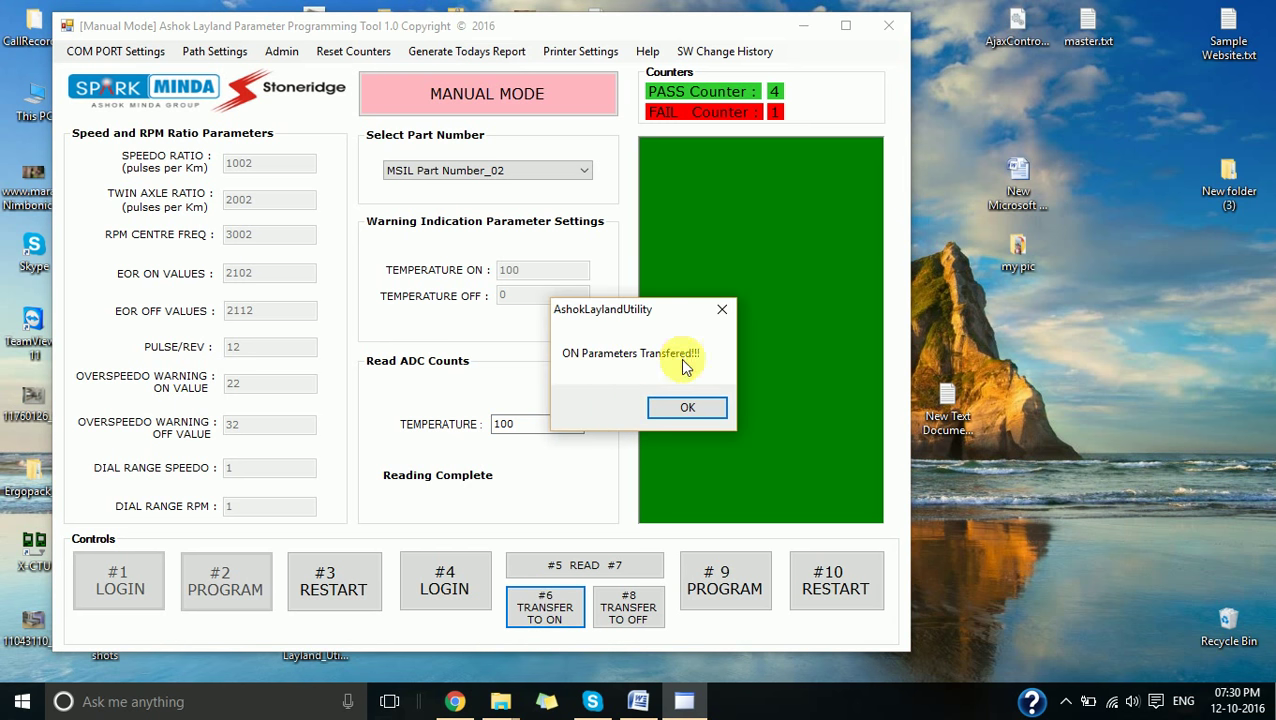
{"action": "left_click", "coordinate": [686, 409]}
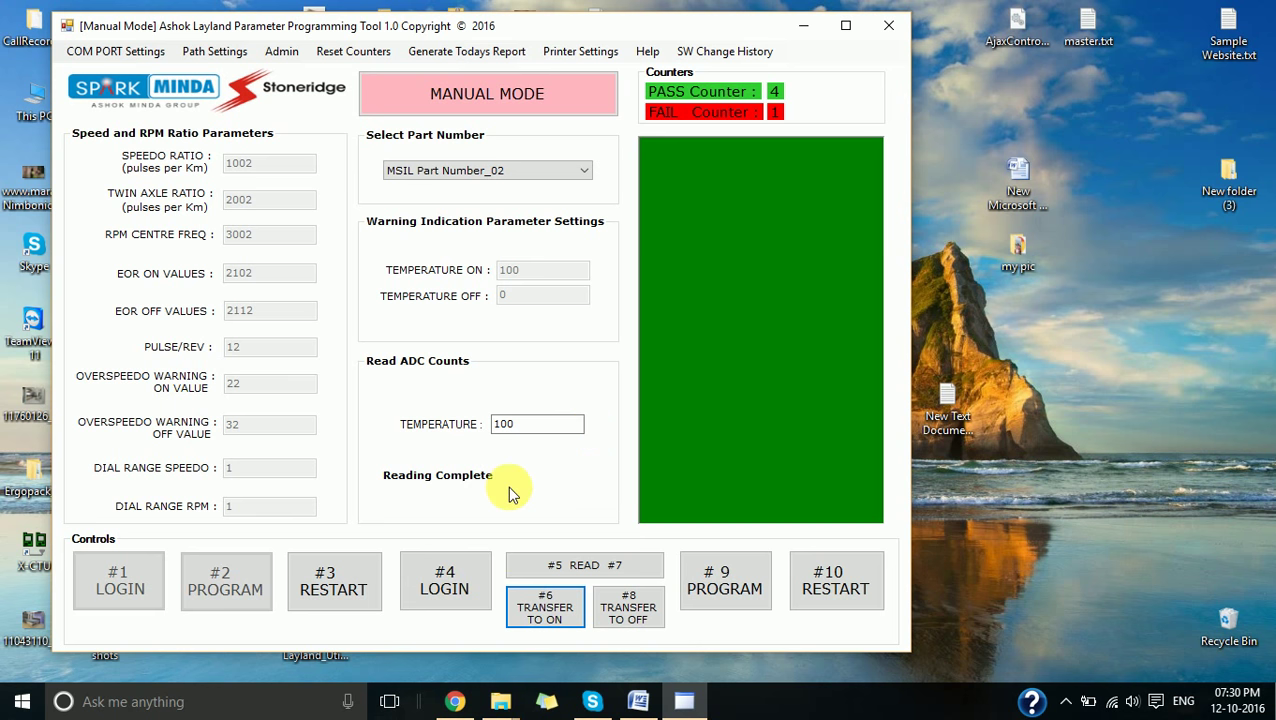
{"action": "left_click", "coordinate": [578, 568]}
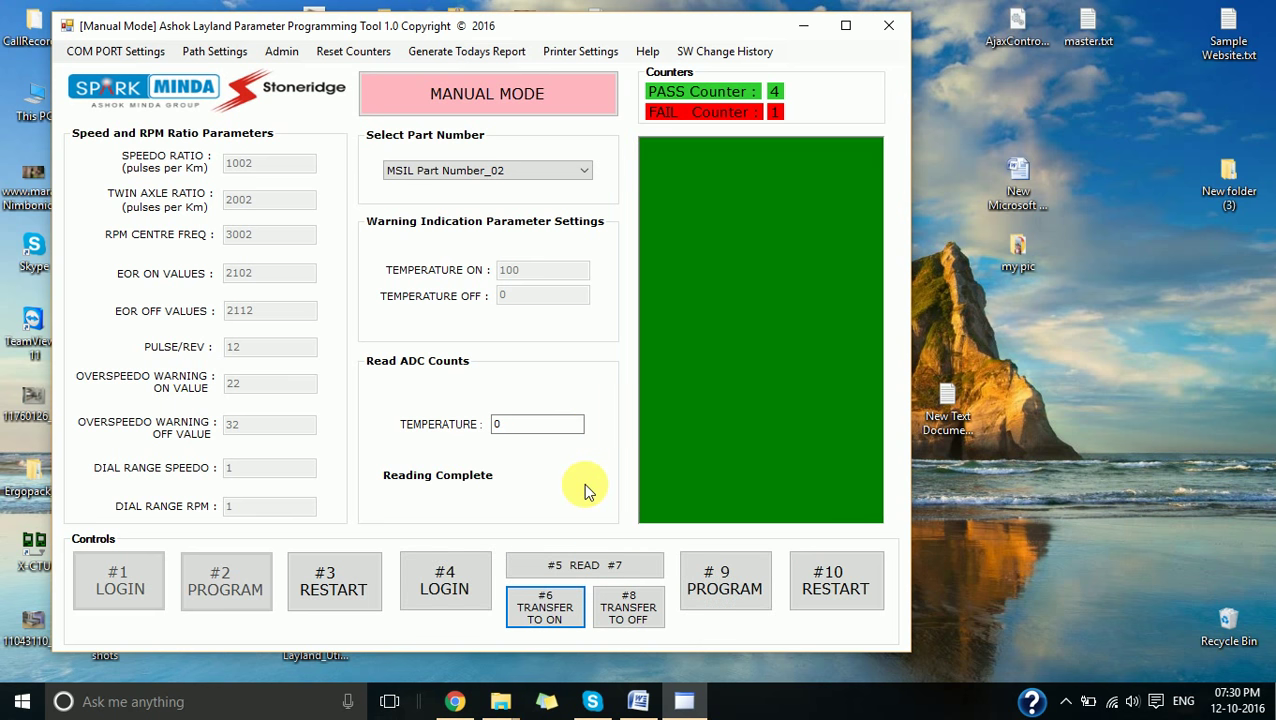
Step: Enter 200 as the temperature value, transfer it to OFF, and program the unit
{"action": "left_click", "coordinate": [515, 428]}
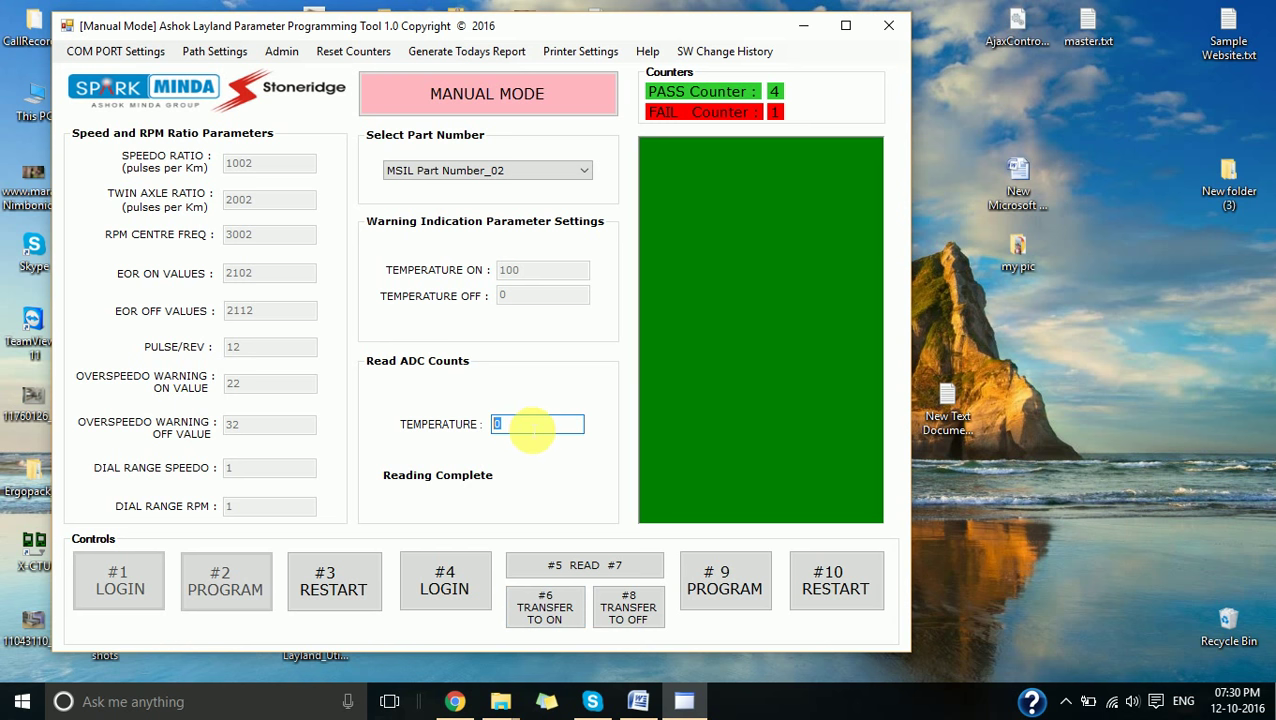
{"action": "double_click", "coordinate": [520, 427]}
{"action": "type", "text": "200"}
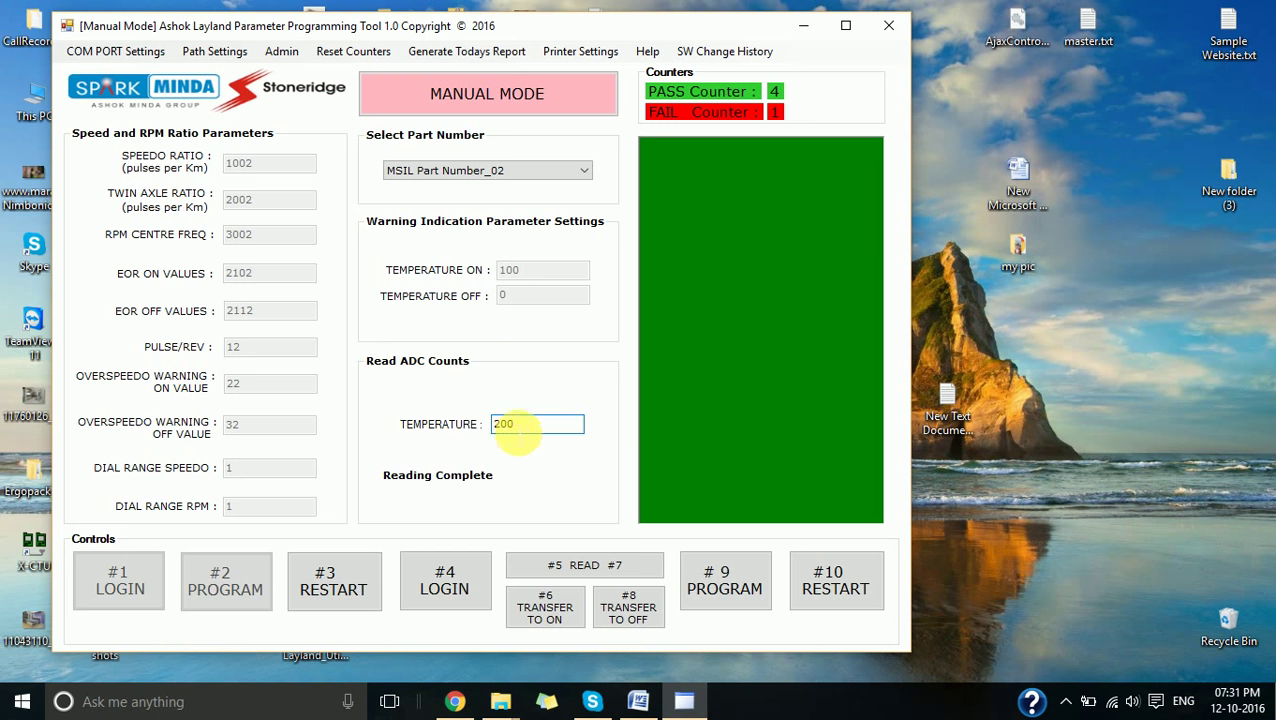
{"action": "double_click", "coordinate": [517, 426]}
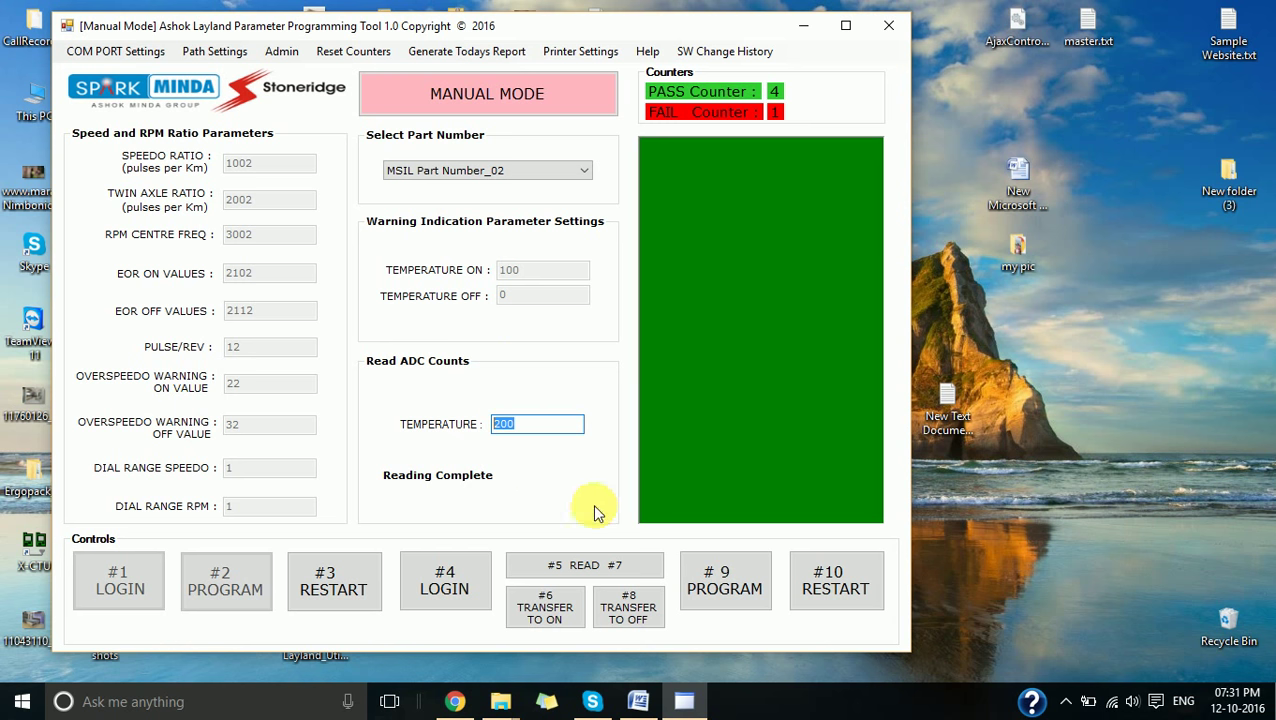
{"action": "left_click", "coordinate": [629, 614]}
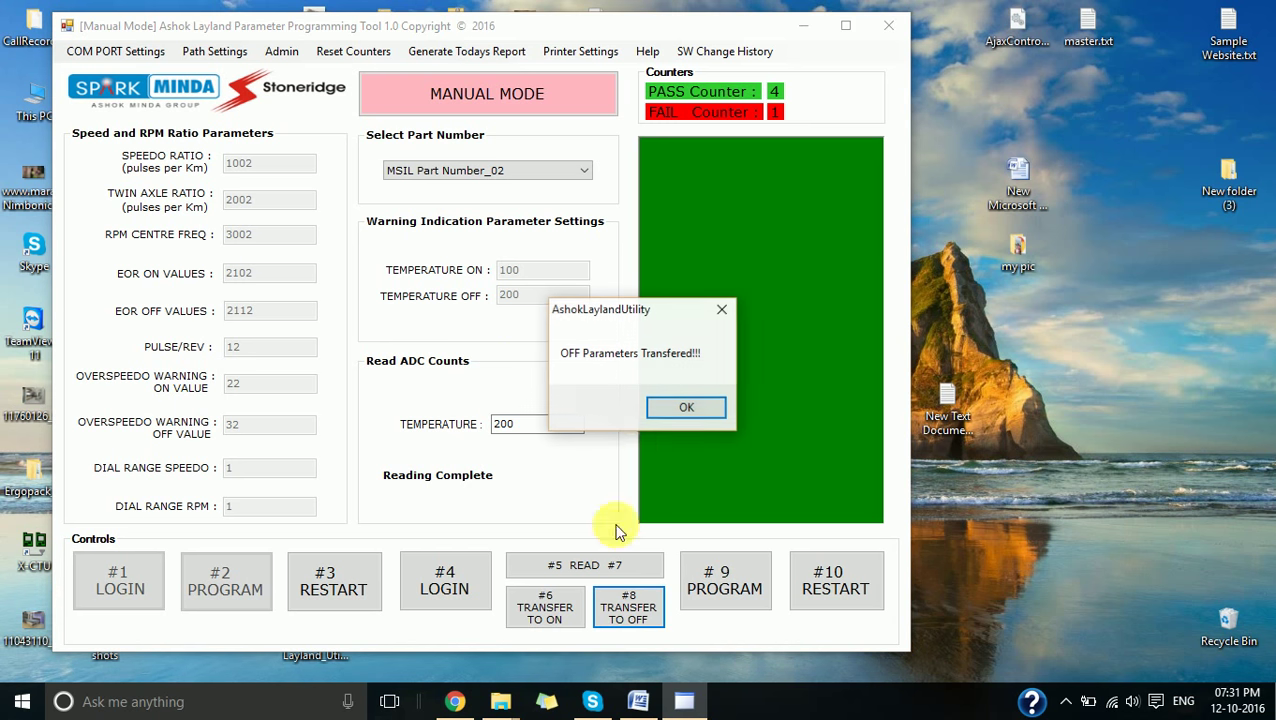
{"action": "left_click", "coordinate": [686, 410]}
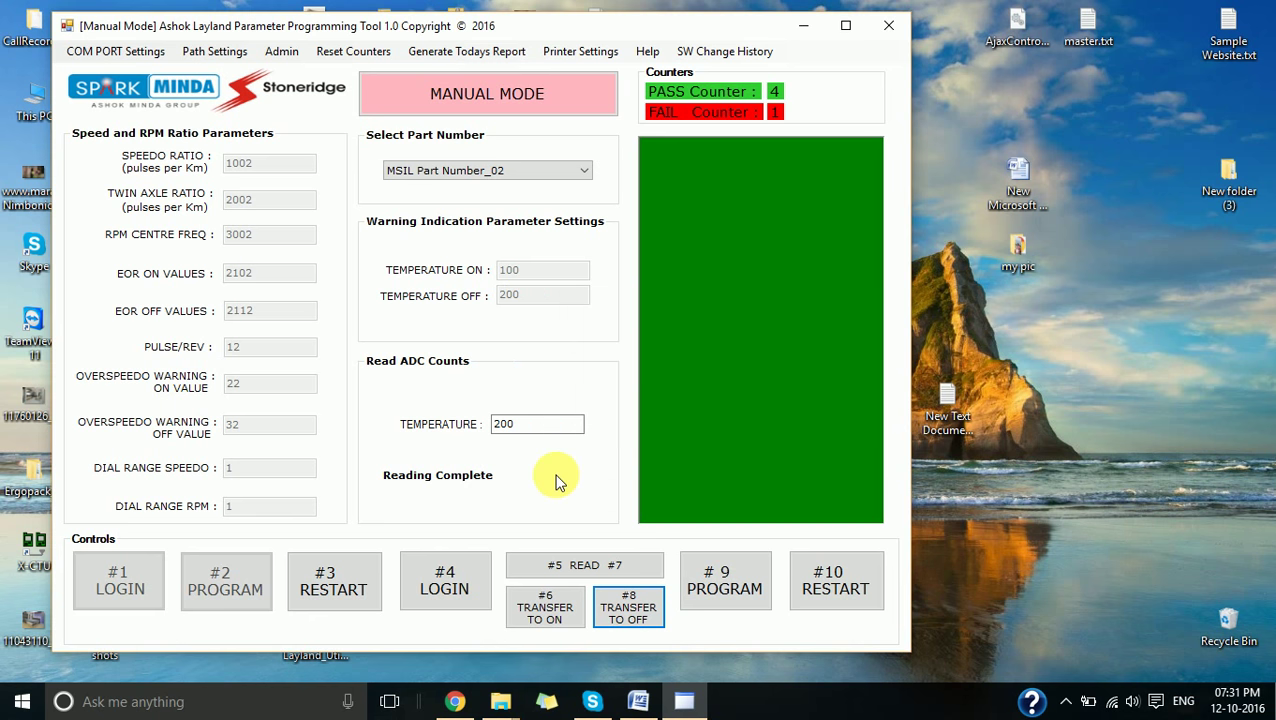
{"action": "left_click", "coordinate": [726, 583]}
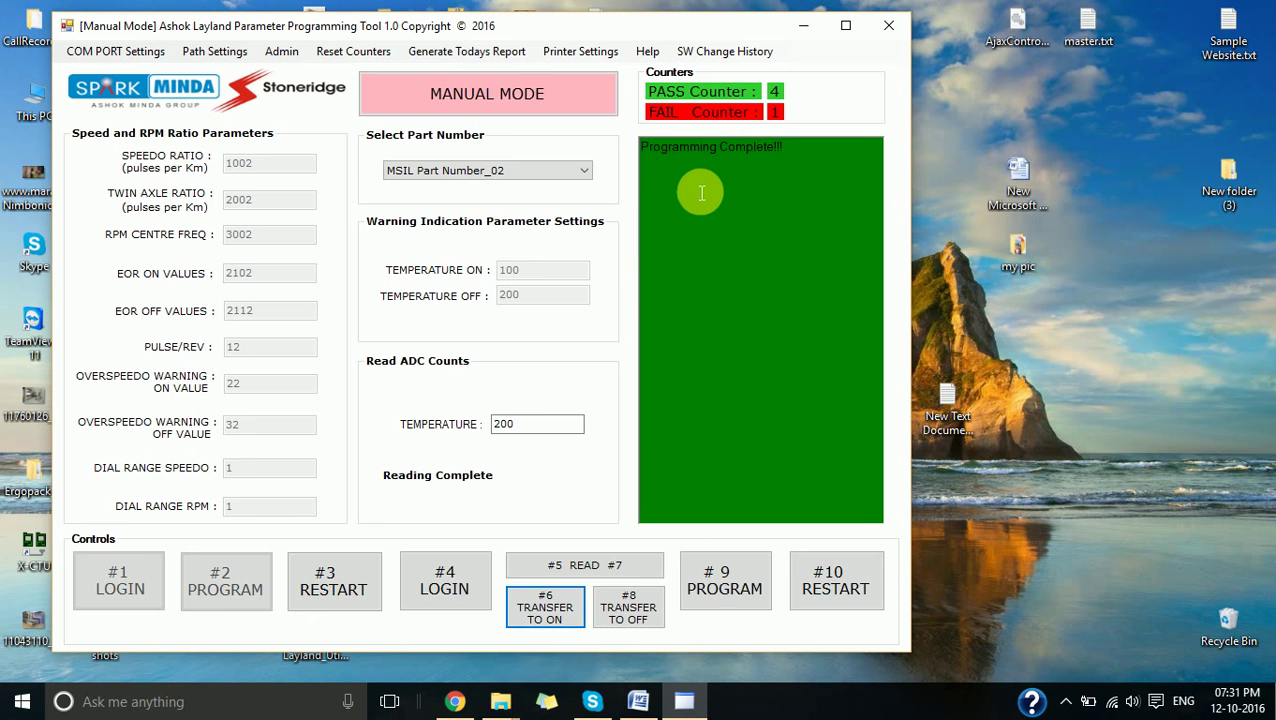
Step: Highlight the 'Programming Complete!!!' message confirming the 100/200 warning values were written
{"action": "left_click_drag", "start_coordinate": [662, 150], "coordinate": [817, 157]}
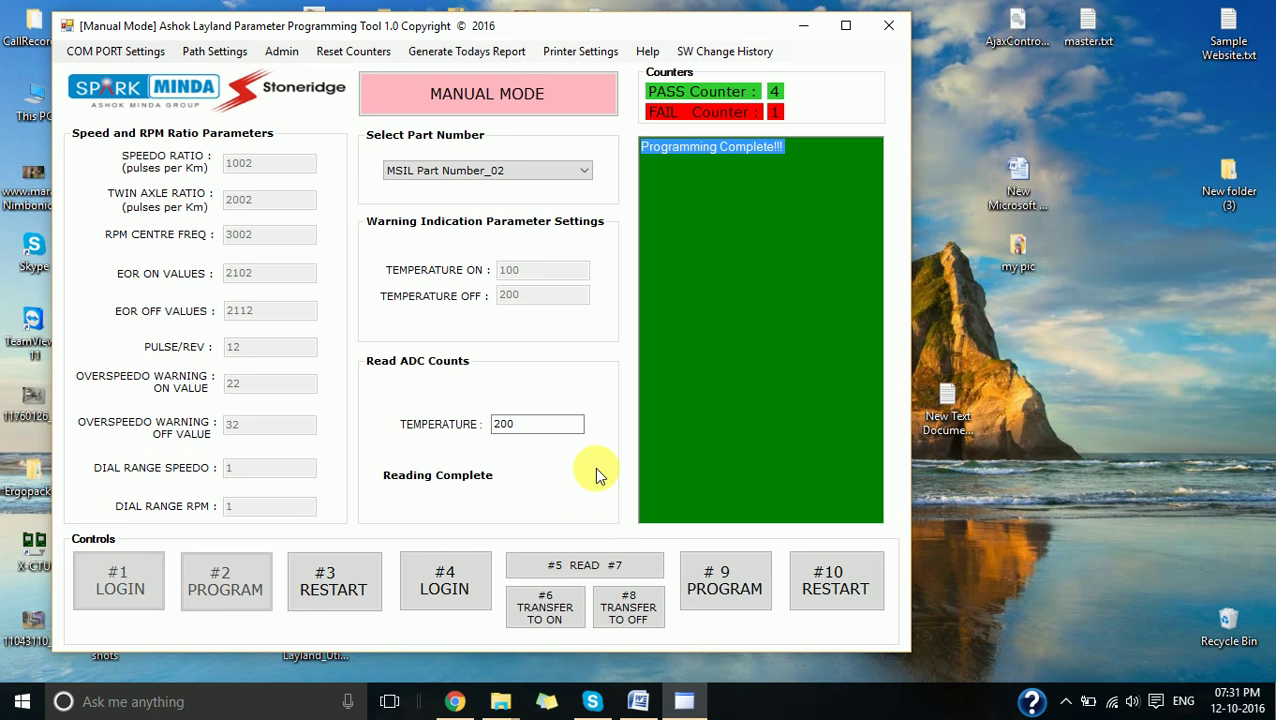
Step: Restart with #10 RESTART and then #3 RESTART, keeping MSIL Part Number_02 values loaded
{"action": "left_click", "coordinate": [834, 584]}
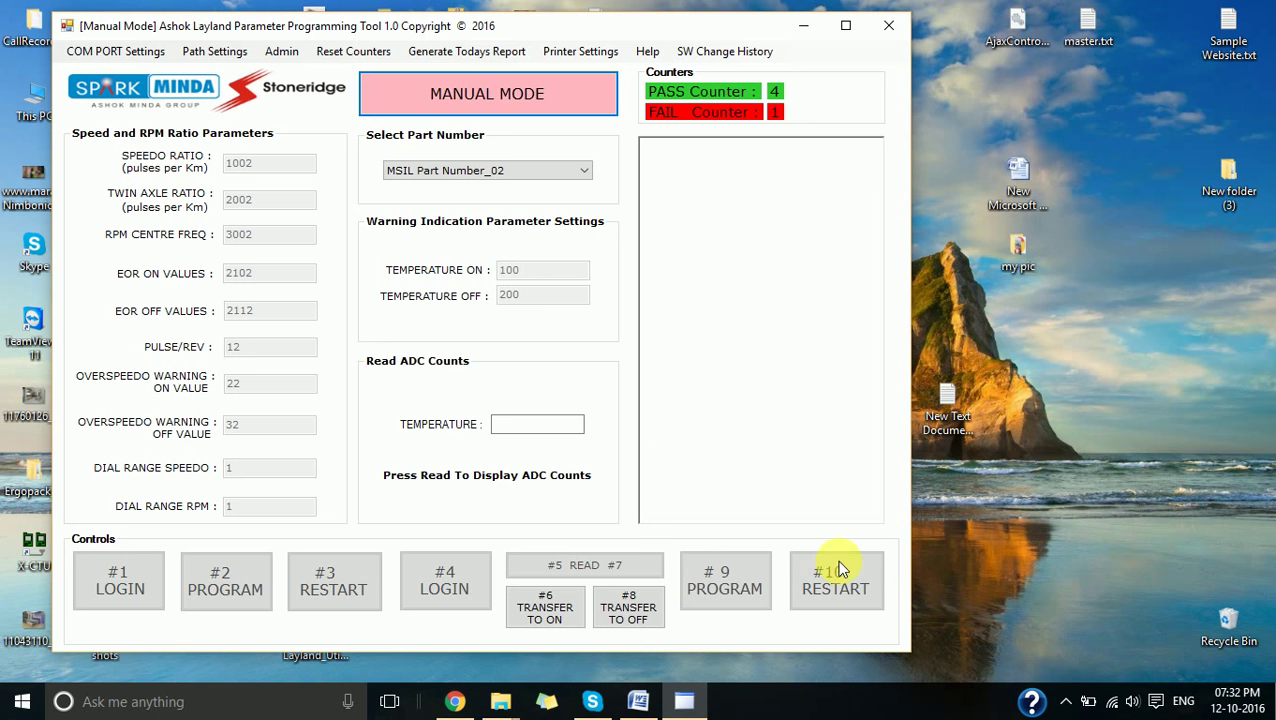
{"action": "left_click", "coordinate": [336, 556]}
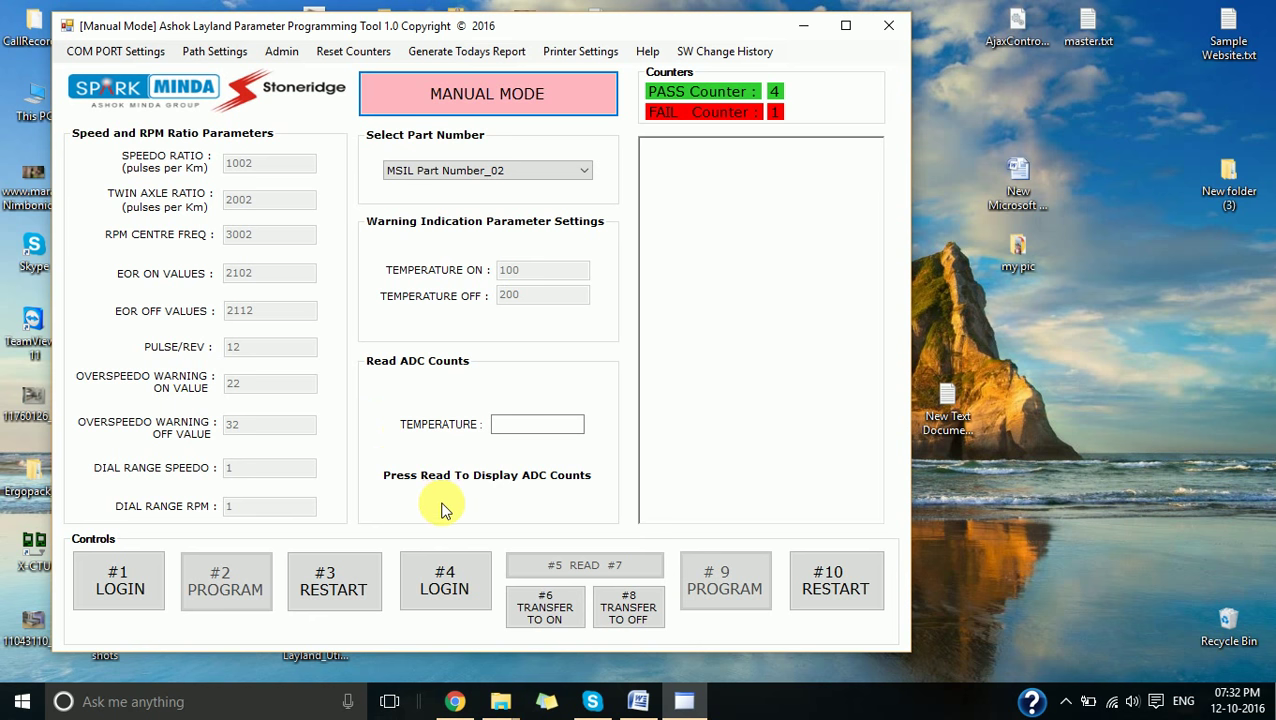
Step: Log in, read the unit, and check temperature ON 100 and OFF 200
{"action": "left_click", "coordinate": [440, 582]}
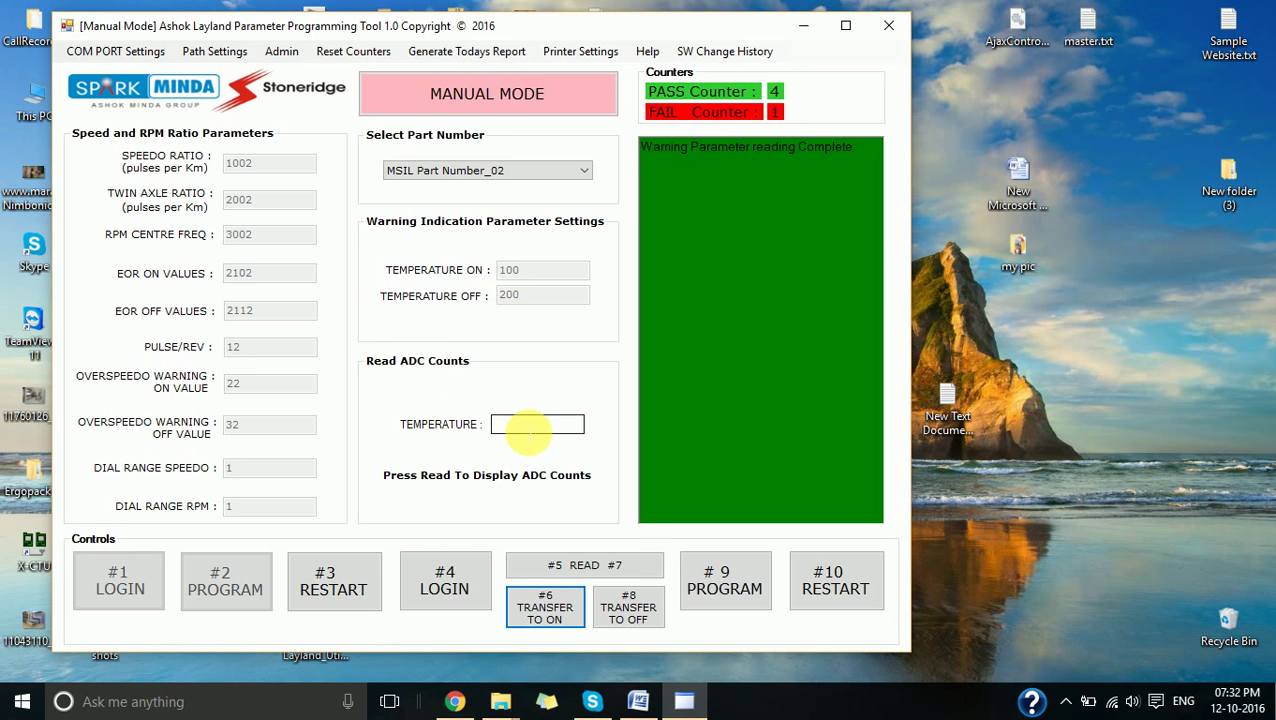
{"action": "left_click", "coordinate": [578, 564]}
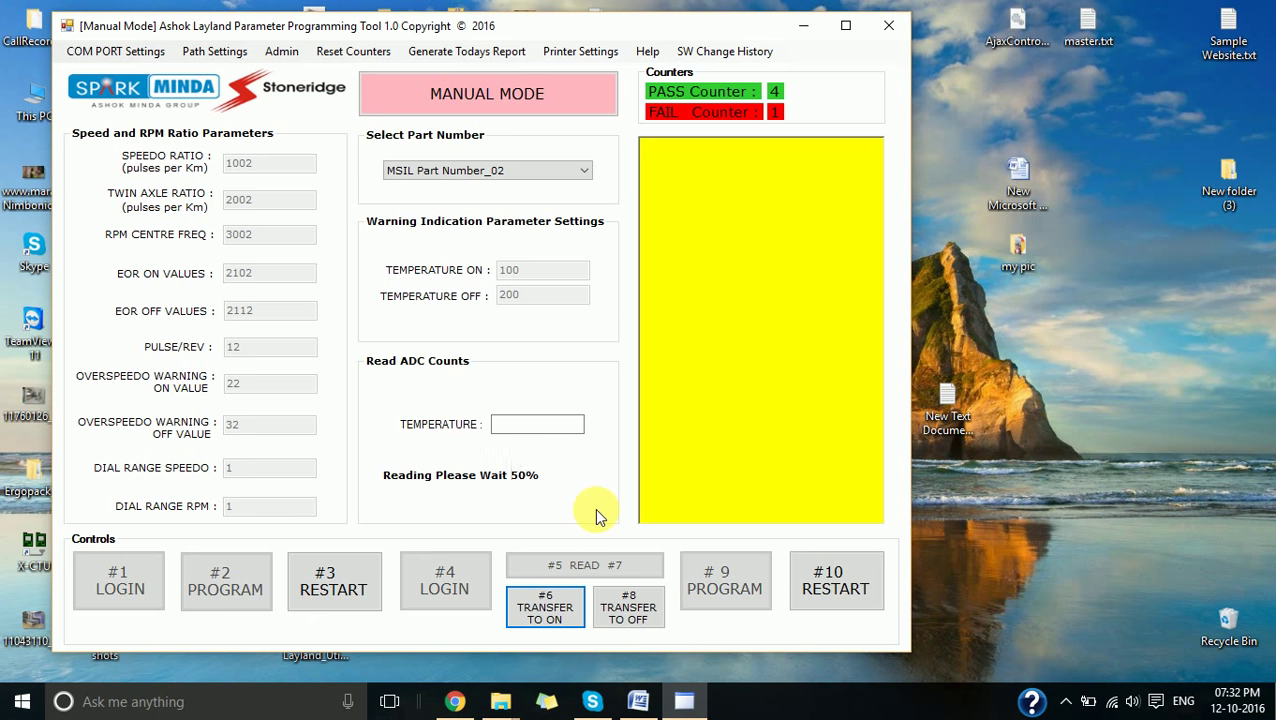
{"action": "double_click", "coordinate": [536, 424]}
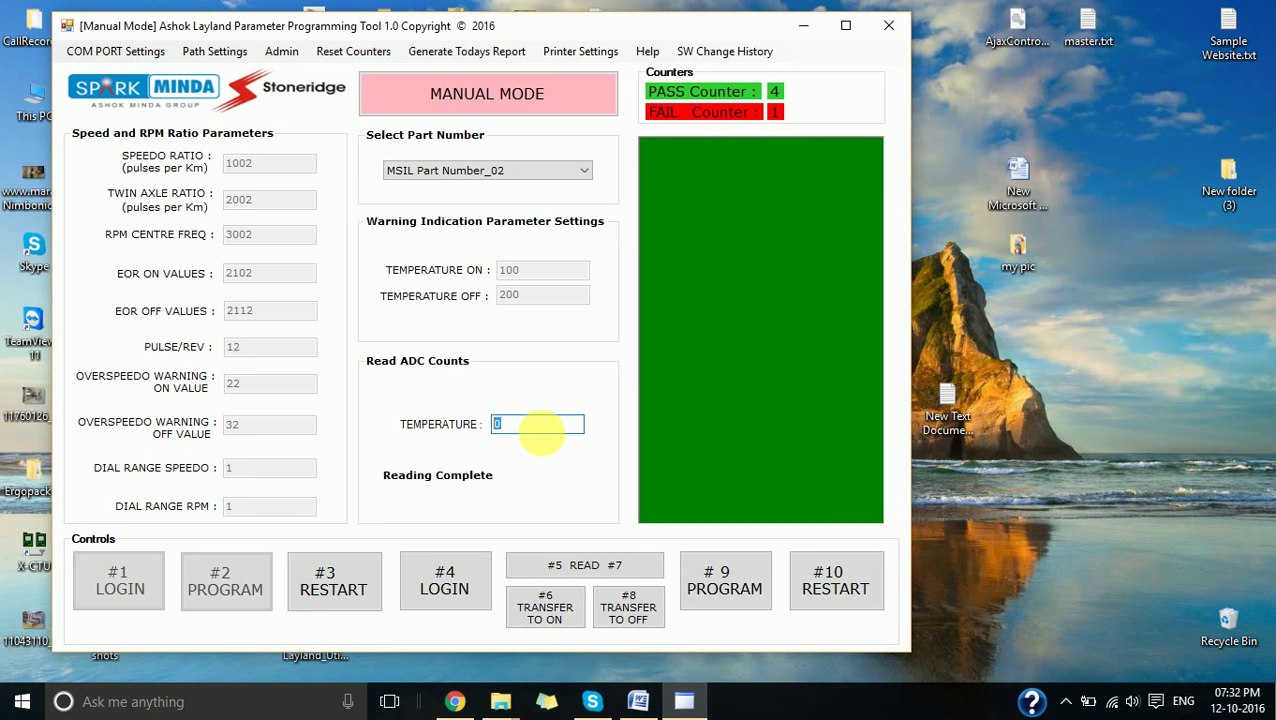